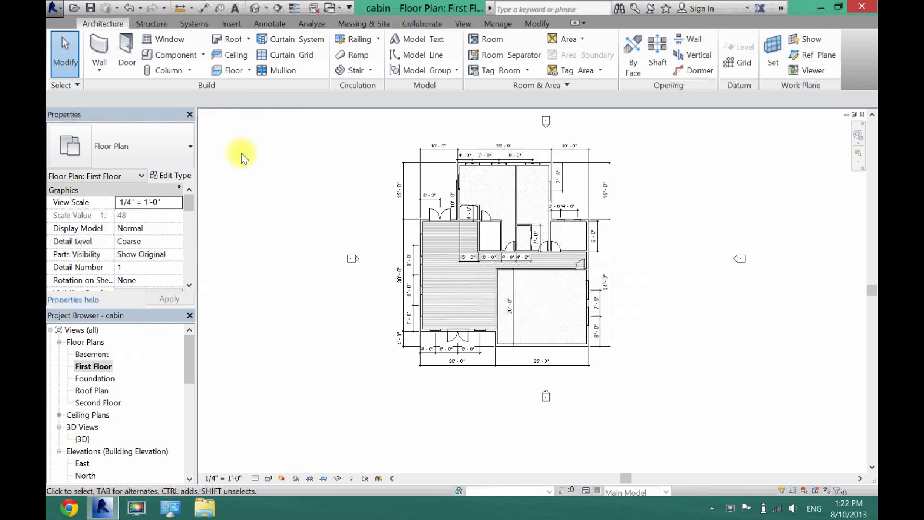
Place a Sofa 72" rotated vertically in the living area.
left_click(155, 56)
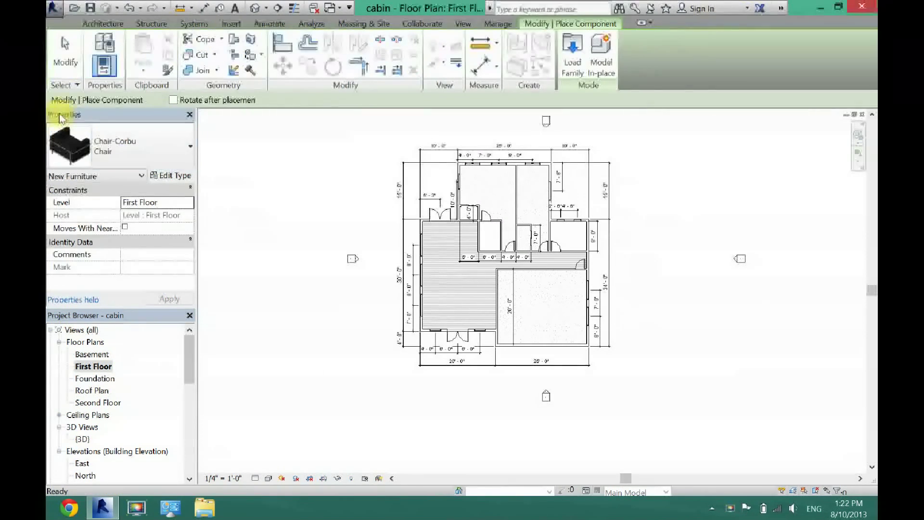
left_click(136, 147)
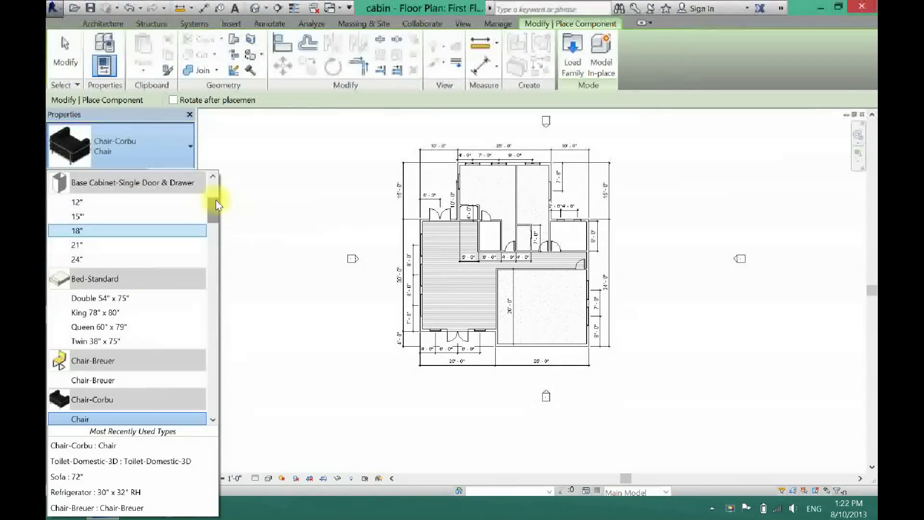
left_click_drag(213, 212, 202, 332)
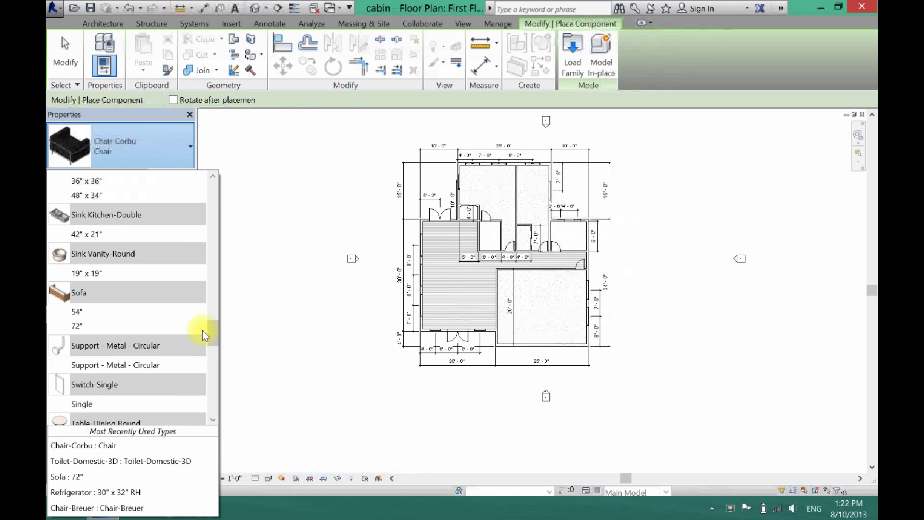
left_click(74, 325)
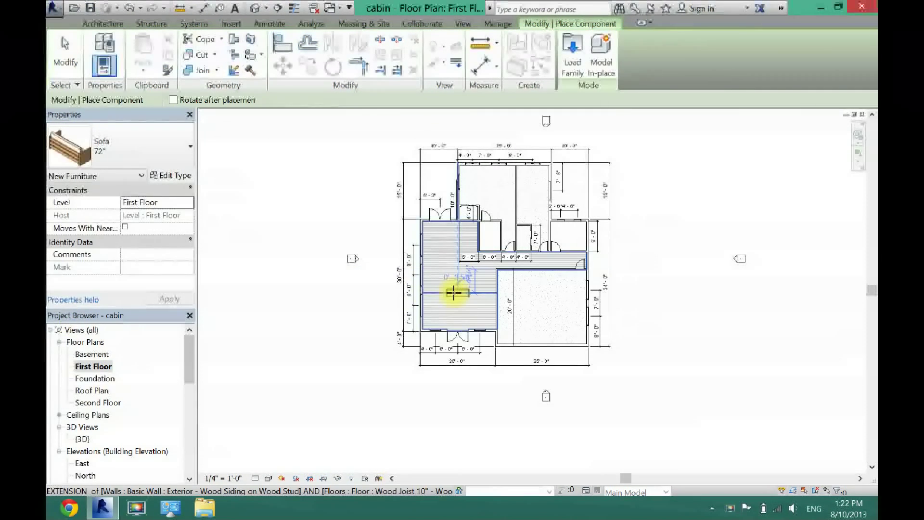
scroll(457, 296, "up", 5)
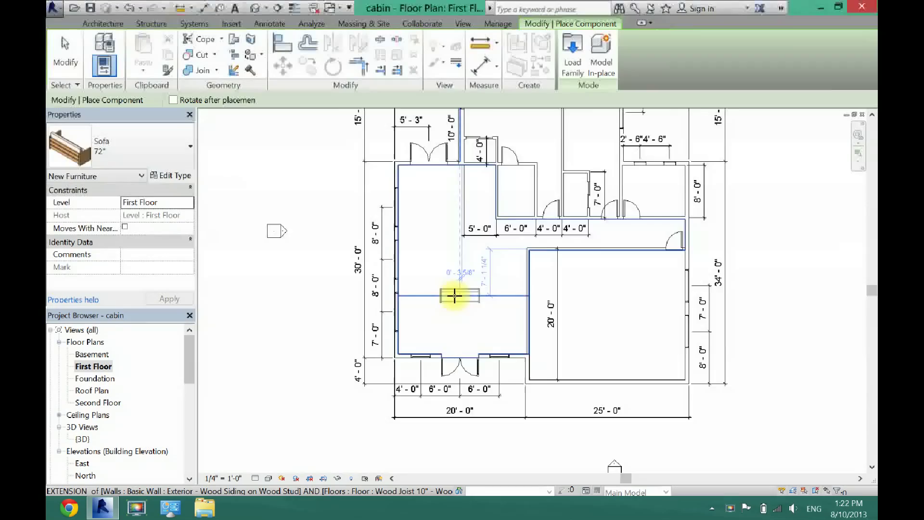
scroll(455, 296, "down", 2)
key("space")
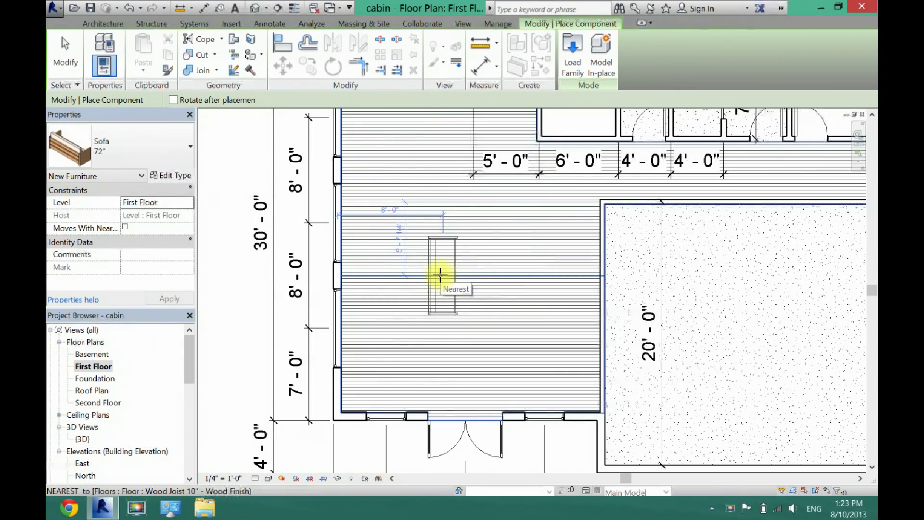
left_click(440, 274)
Place a horizontal Sofa 54" above the long sofa.
left_click(133, 143)
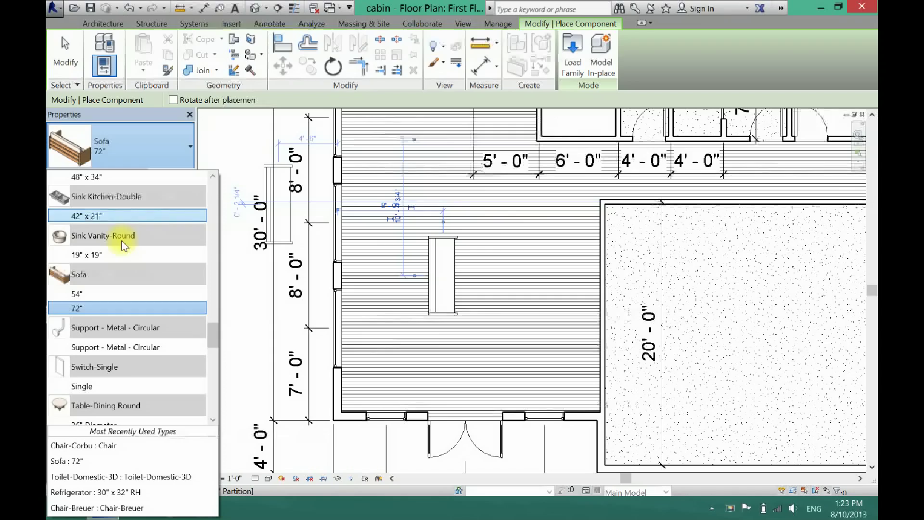
left_click(82, 293)
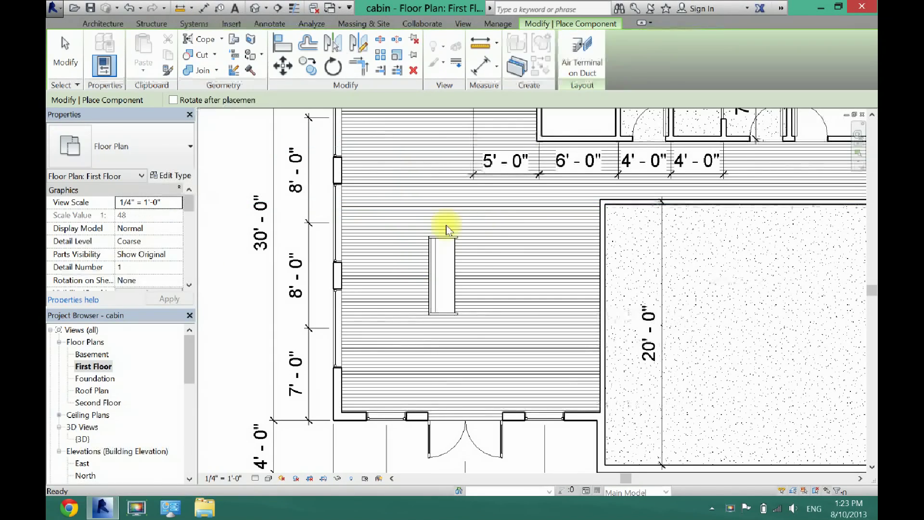
left_click(510, 221)
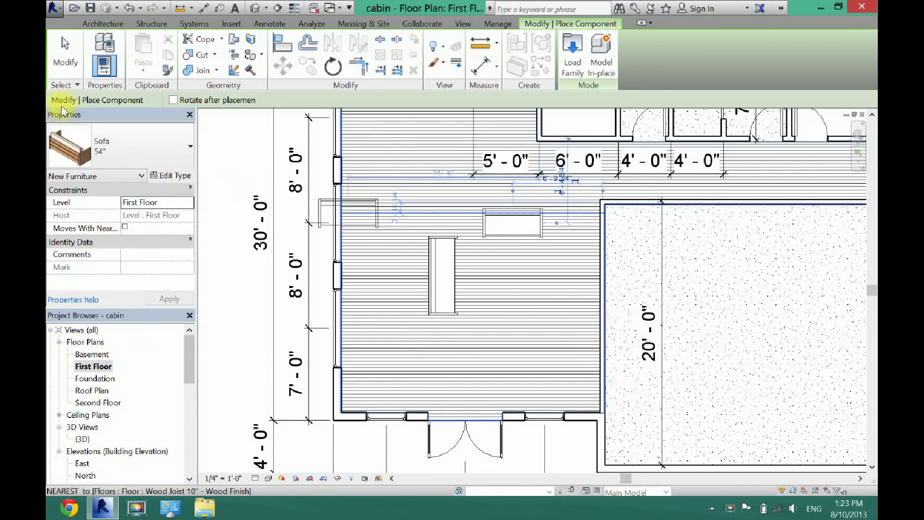
left_click(65, 55)
Place a Table-Dining Round 60" Diameter in the living room's upper left.
left_click(169, 54)
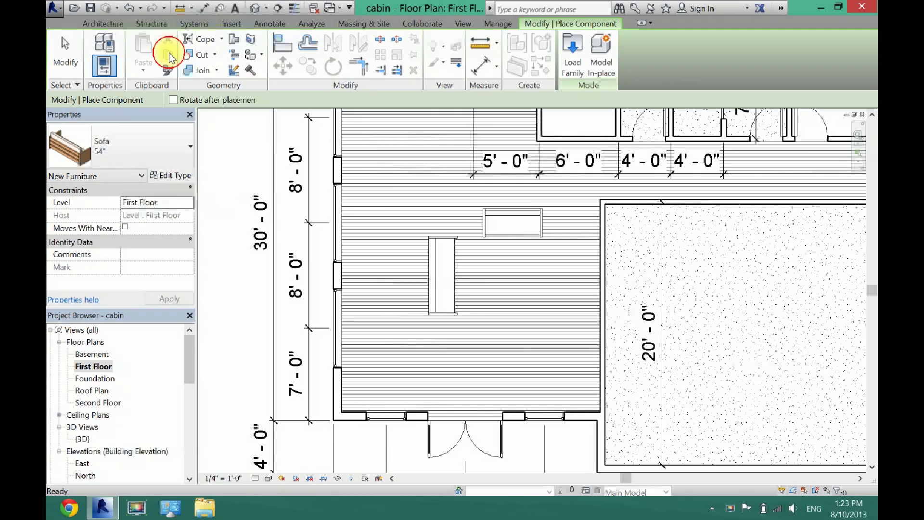
left_click(123, 145)
scroll(153, 310, "down", 3)
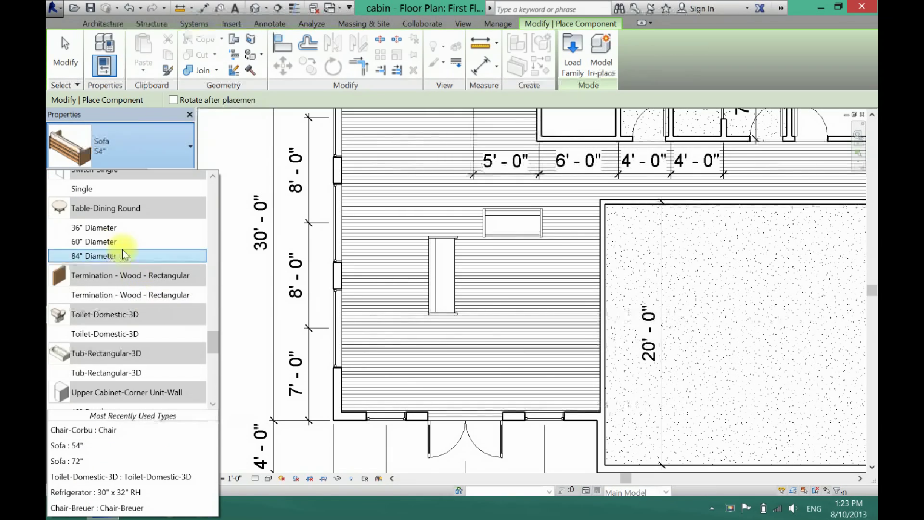
left_click(106, 246)
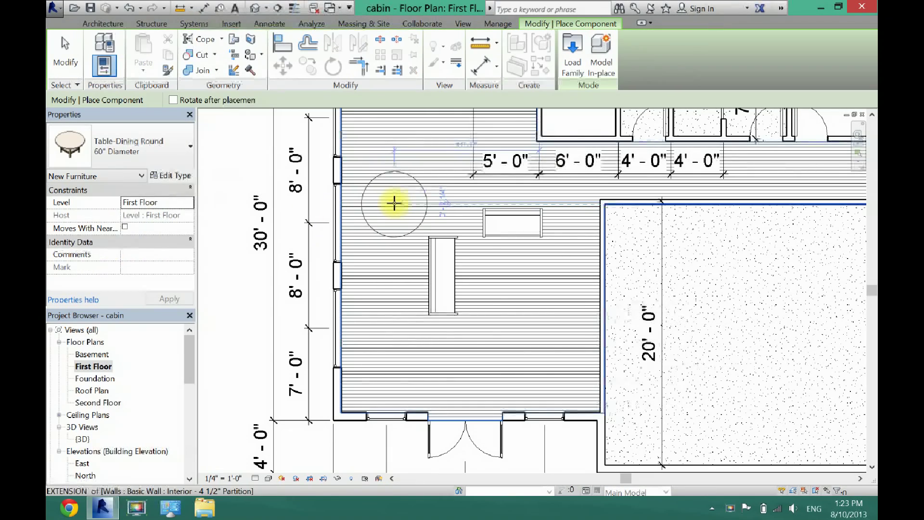
left_click(436, 153)
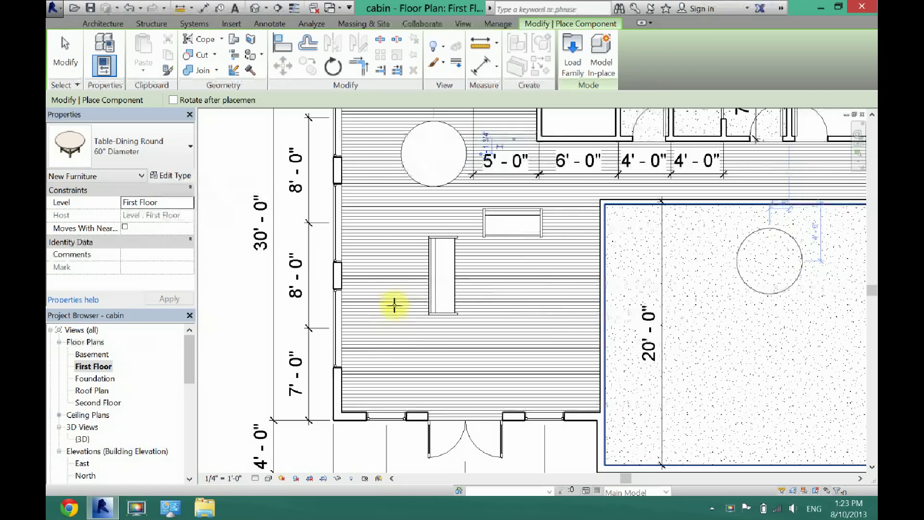
Place a flipped Toilet-Domestic-3D against the bathroom's bottom wall.
left_click(157, 145)
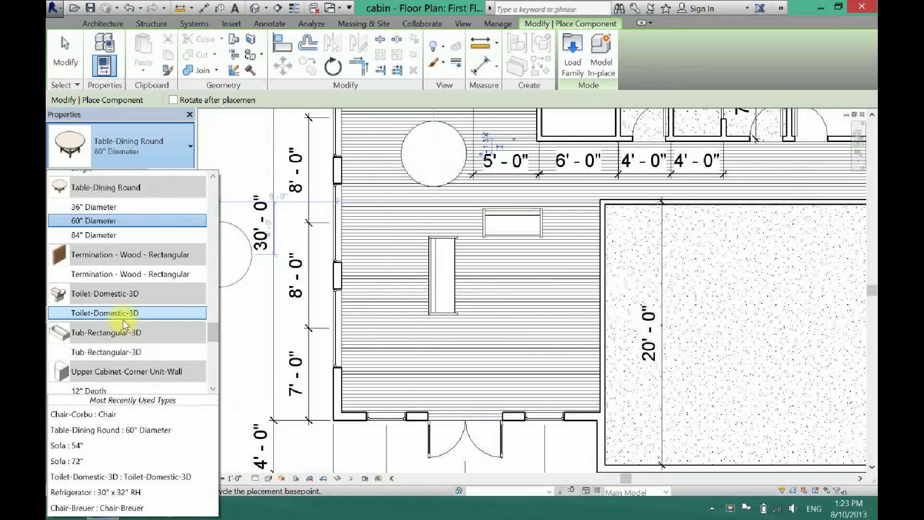
key("Escape")
left_click(123, 319)
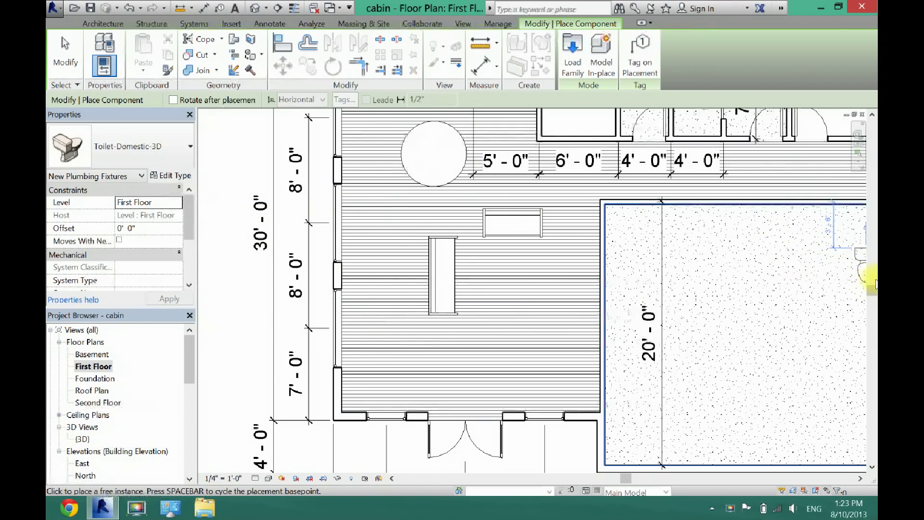
left_click_drag(873, 292, 872, 246)
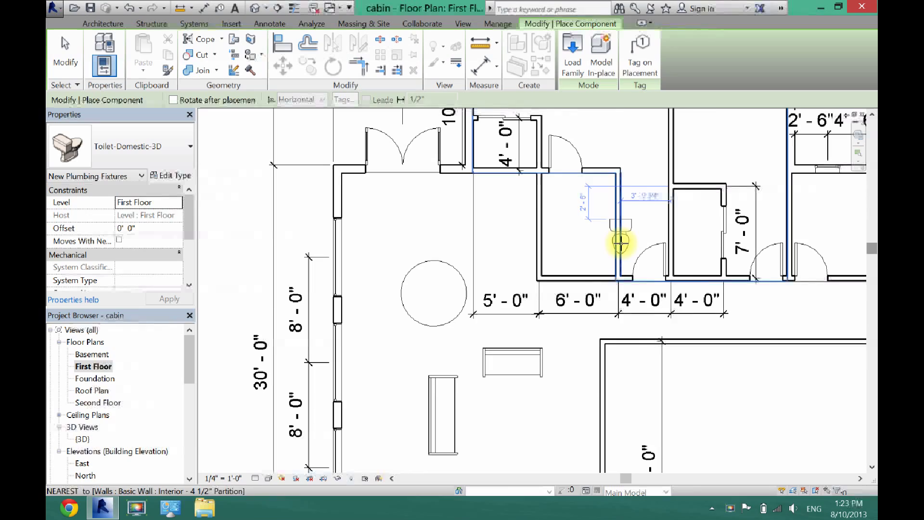
key("space")
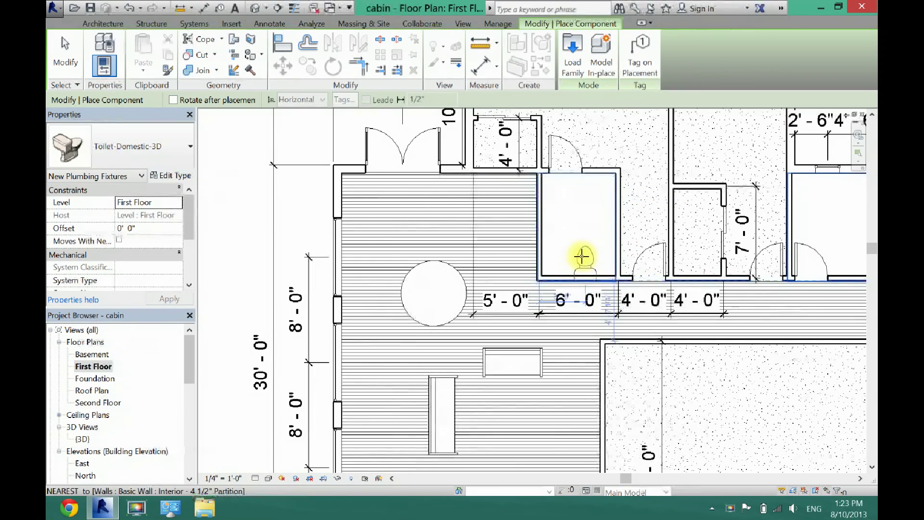
left_click(582, 251)
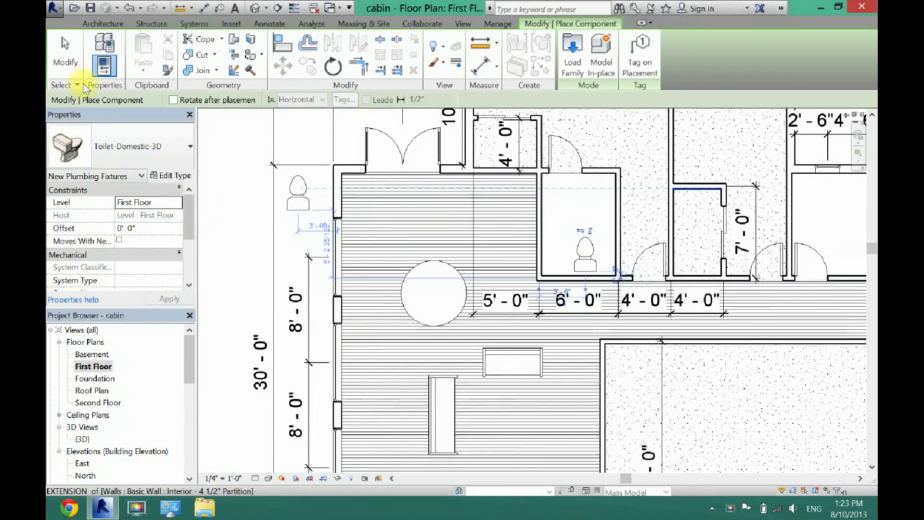
left_click(62, 63)
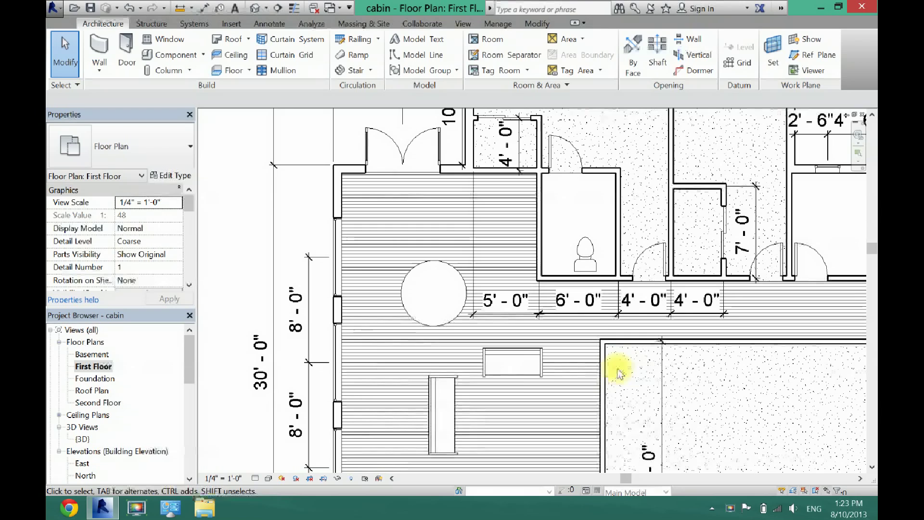
Try rotating the 54" sofa with Space, then clear the selection.
left_click(493, 368)
key("space")
key("space")
key("space")
key("space")
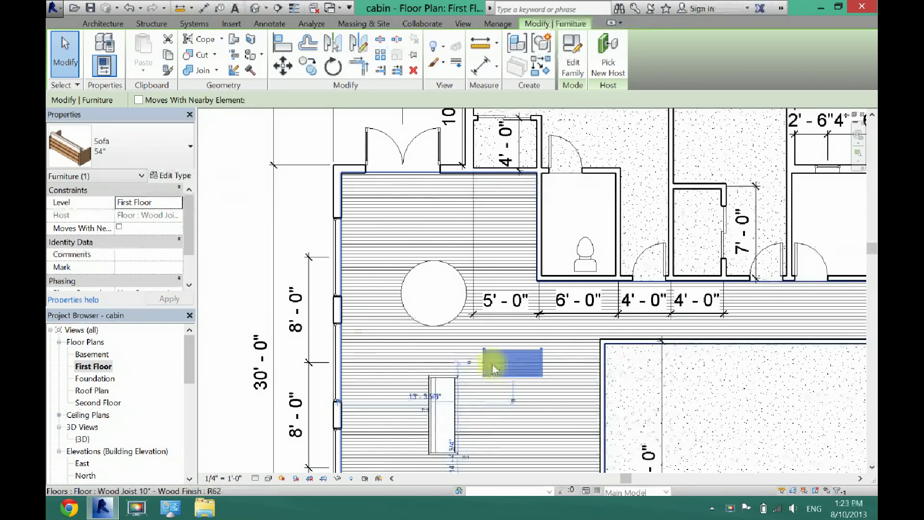
left_click(493, 369)
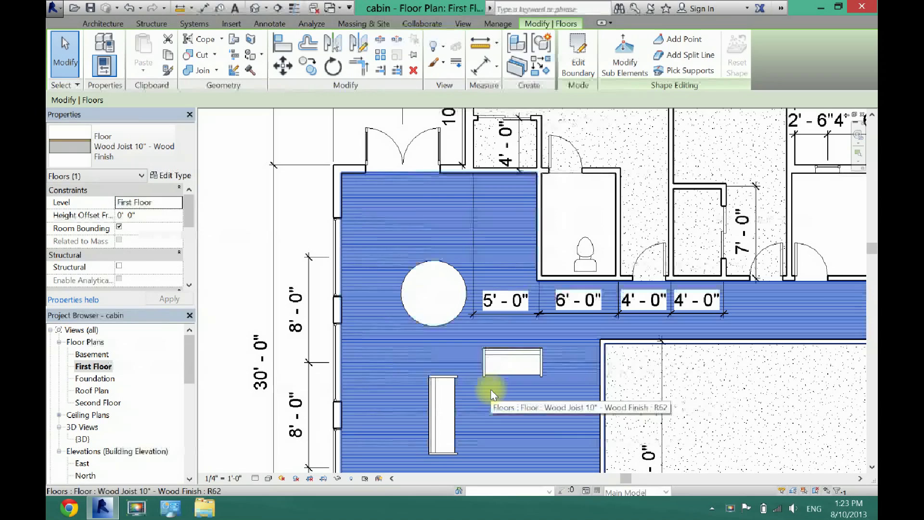
left_click(236, 221)
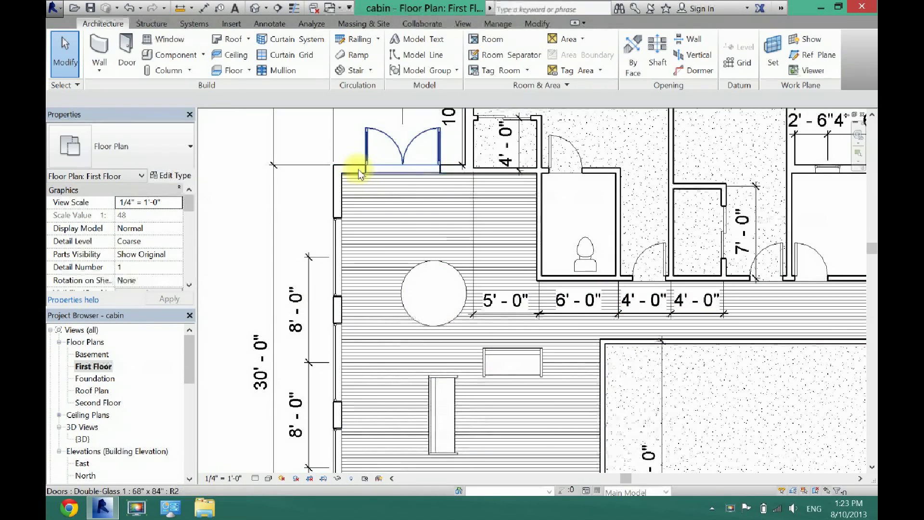
Open the Load Family dialog from the Architecture Component tool.
left_click(176, 57)
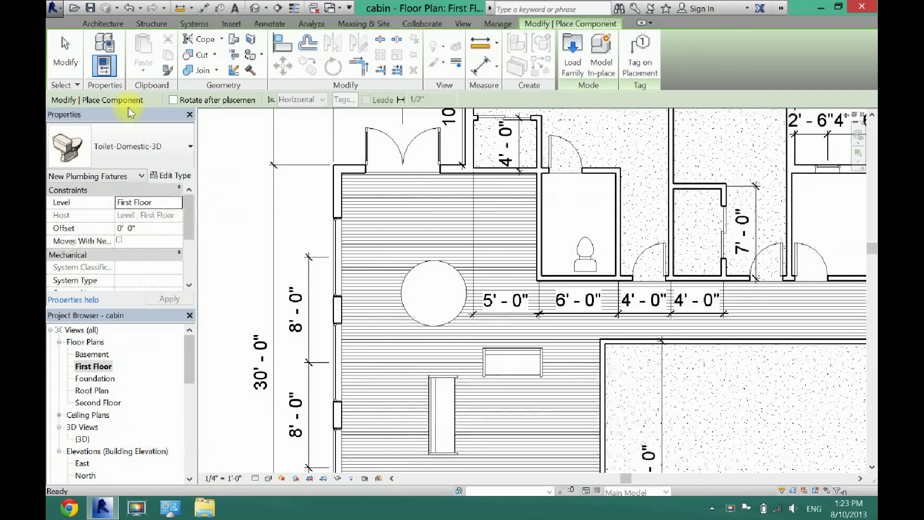
left_click(574, 65)
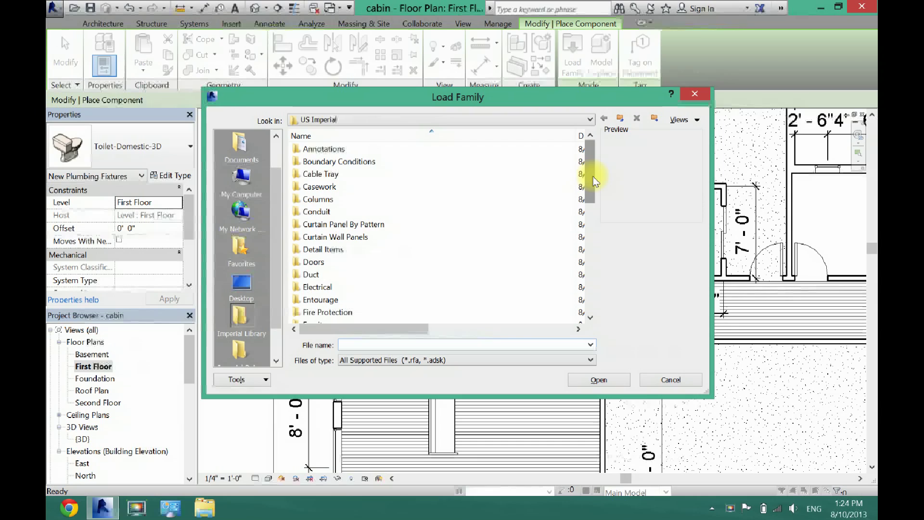
Load TV - Flat Screen from Furniture, place the 32" TV on the upper wall, and reopen the library.
left_click_drag(591, 182, 591, 202)
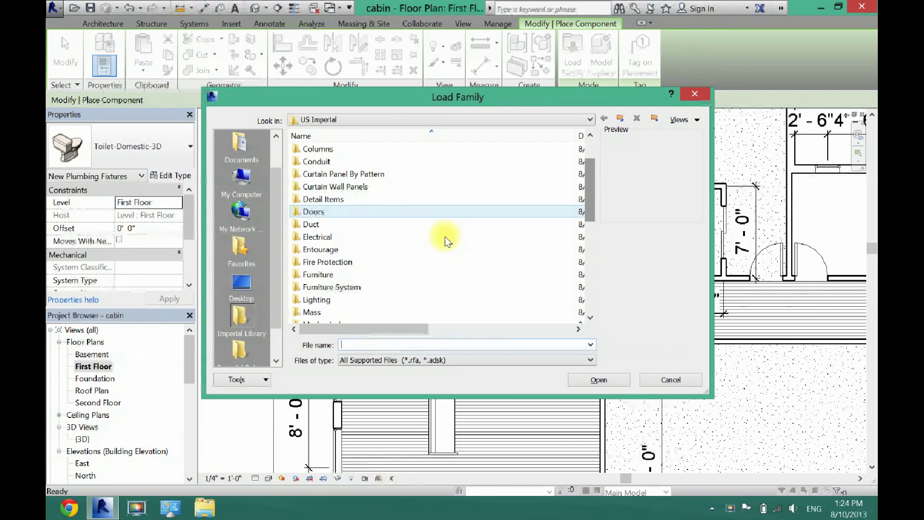
double_click(317, 275)
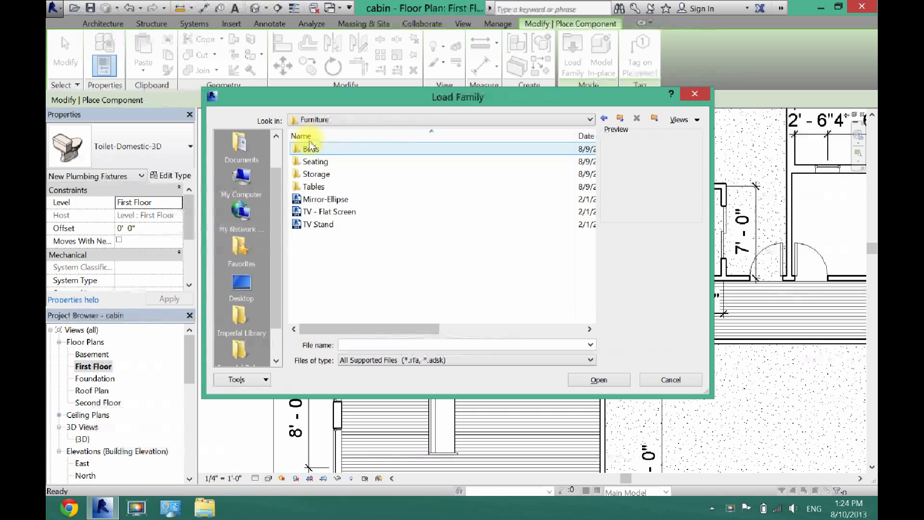
left_click(322, 226)
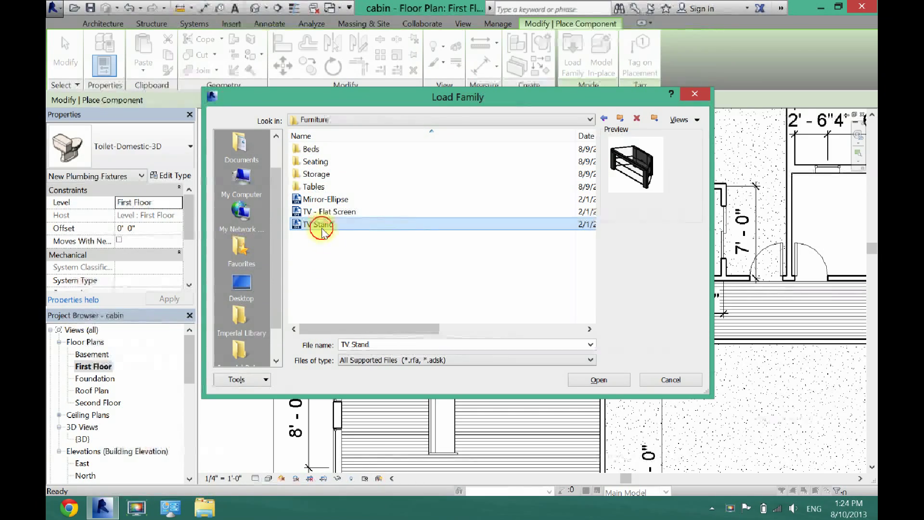
key("Up")
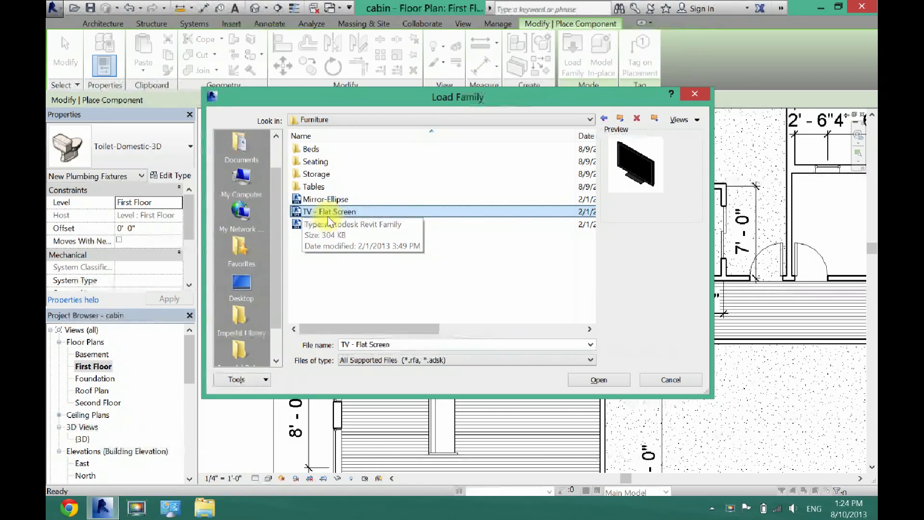
left_click(328, 211)
double_click(327, 211)
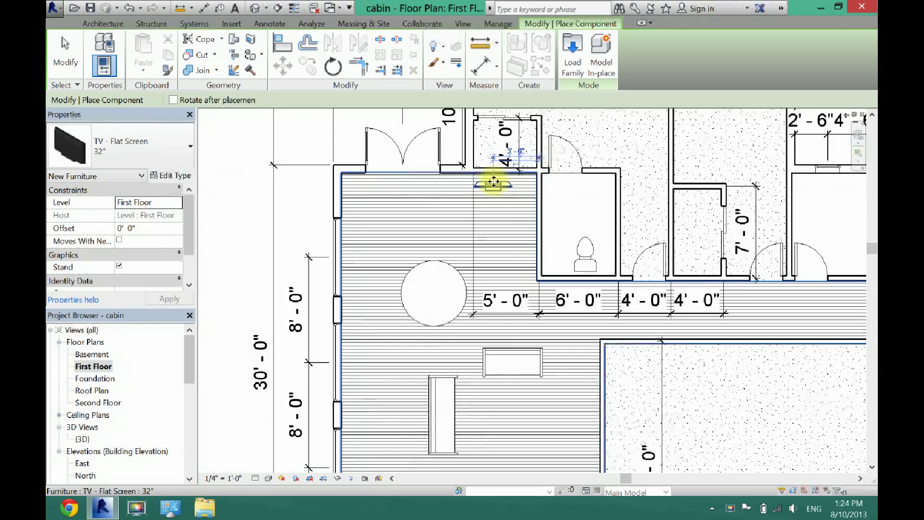
left_click(498, 183)
left_click(573, 58)
Load the RPC Tree - Conifer family from the US Imperial Planting folder.
left_click(604, 118)
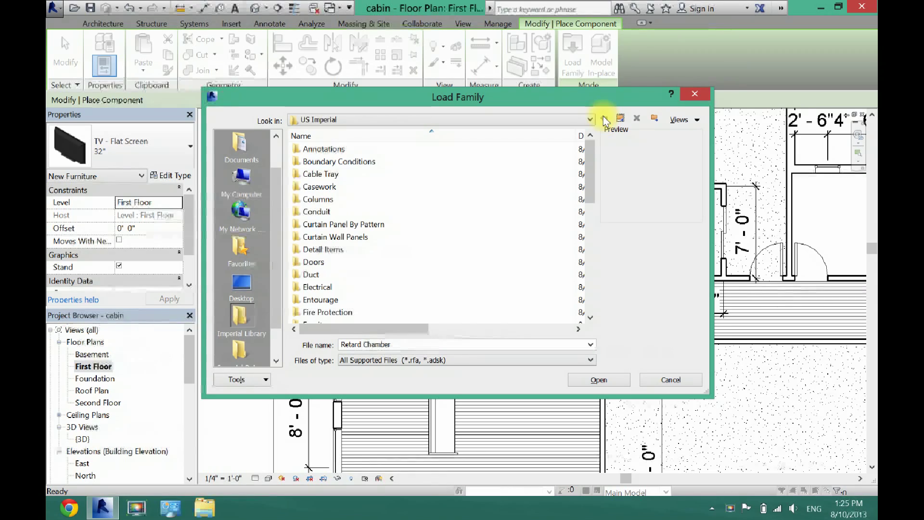
left_click_drag(589, 179, 597, 232)
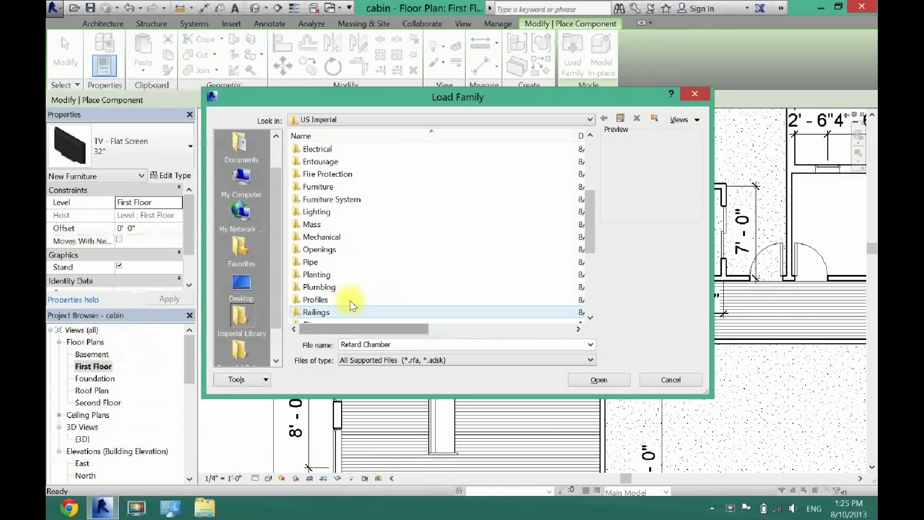
right_click(329, 277)
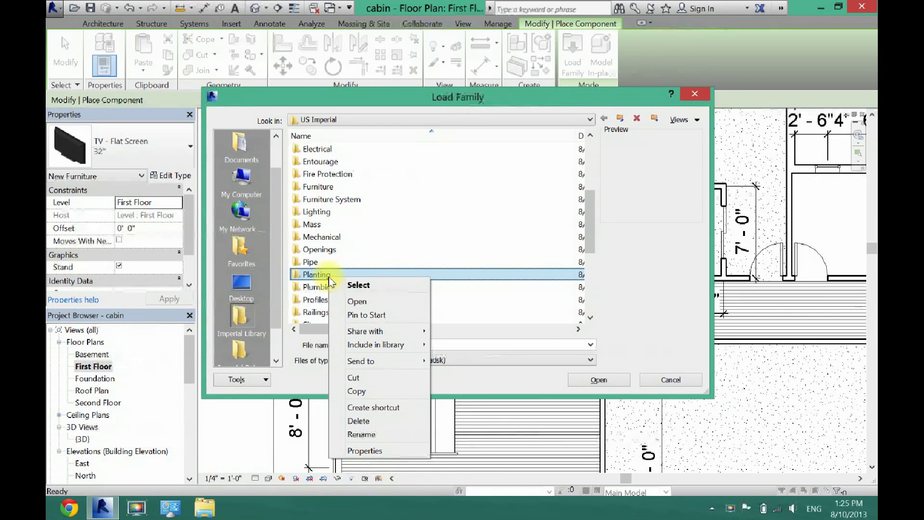
key("Return")
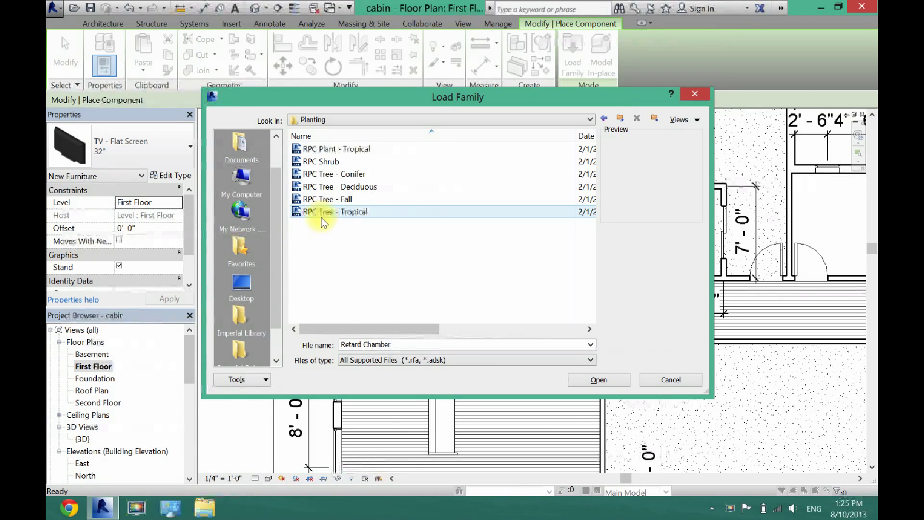
double_click(317, 174)
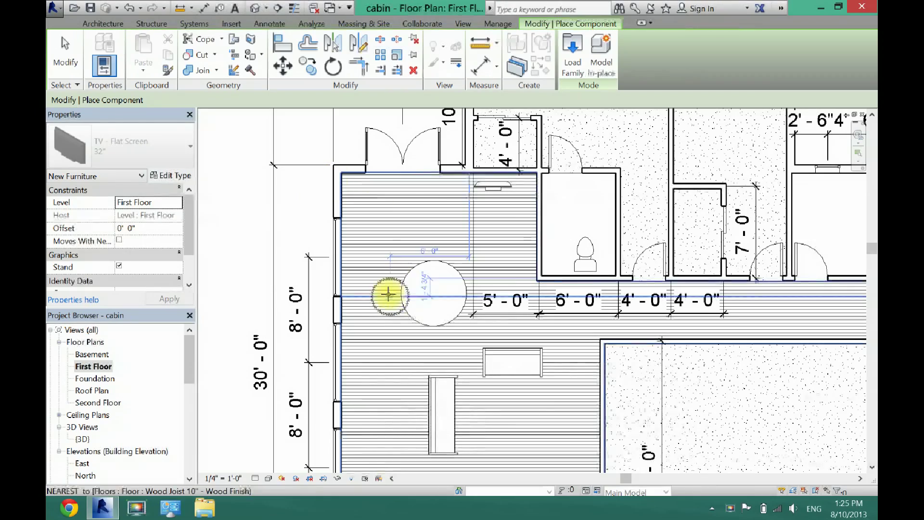
Place two Yellow Pine - 90' trees, left of the cabin and at its upper right.
scroll(323, 262, "down", 2)
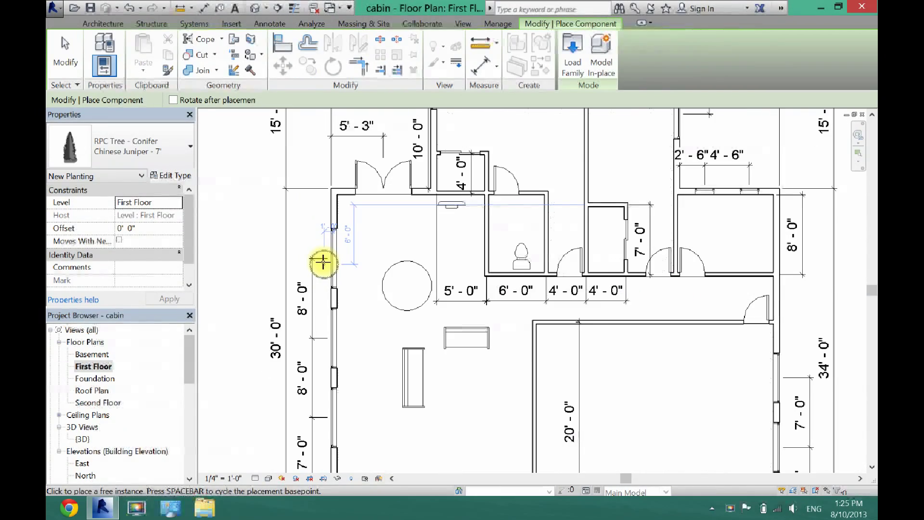
left_click(118, 145)
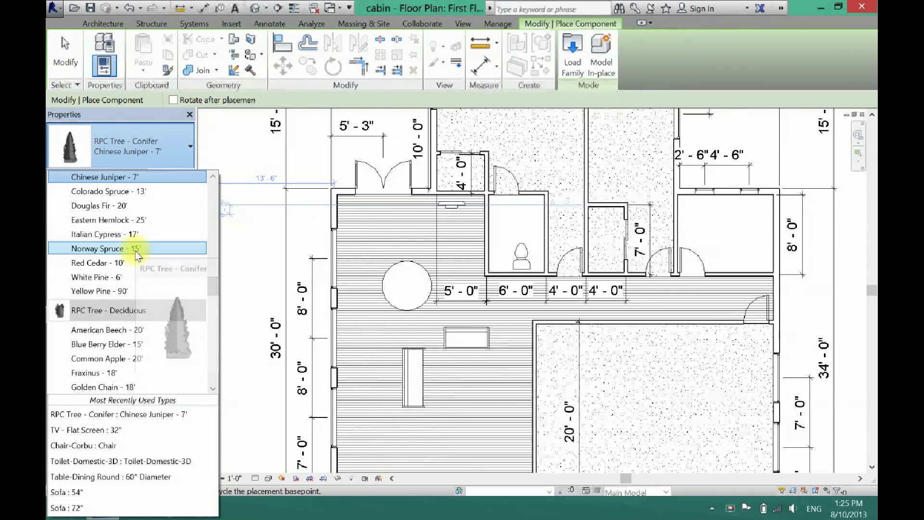
scroll(138, 256, "up", 5)
scroll(138, 255, "down", 4)
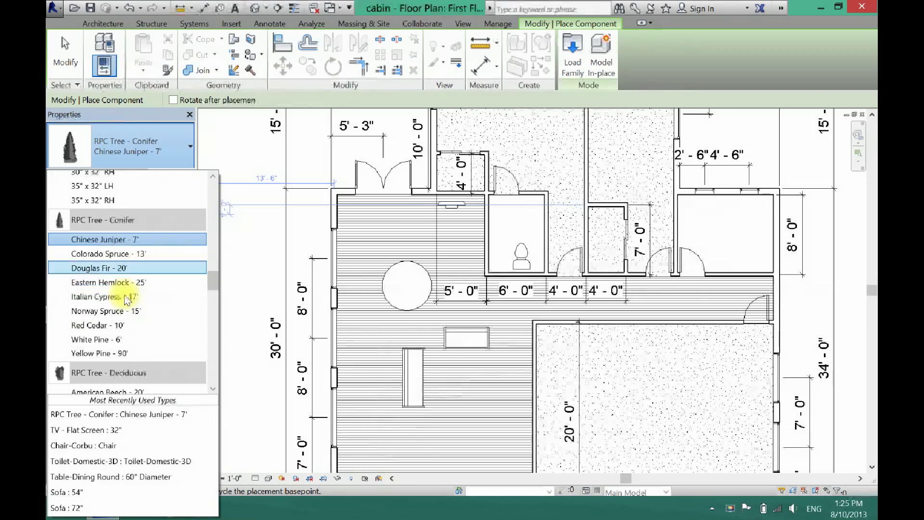
left_click(133, 353)
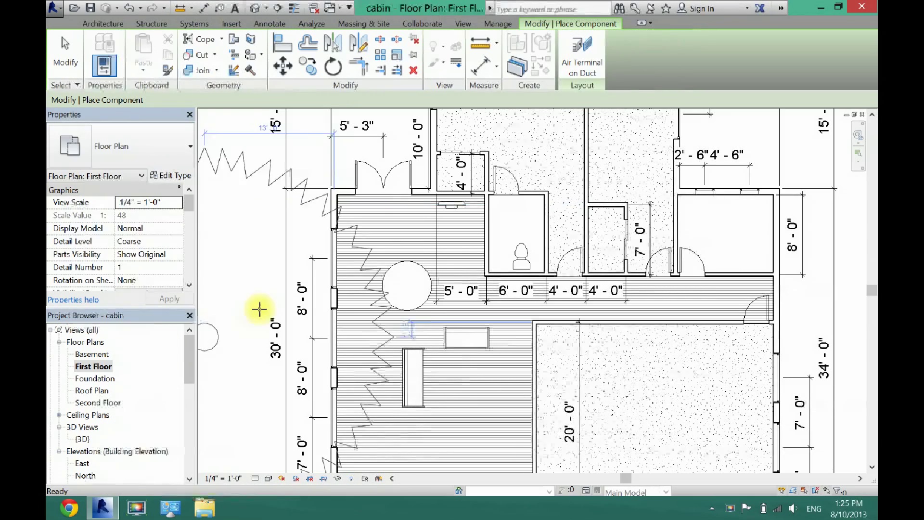
scroll(265, 231, "down", 5)
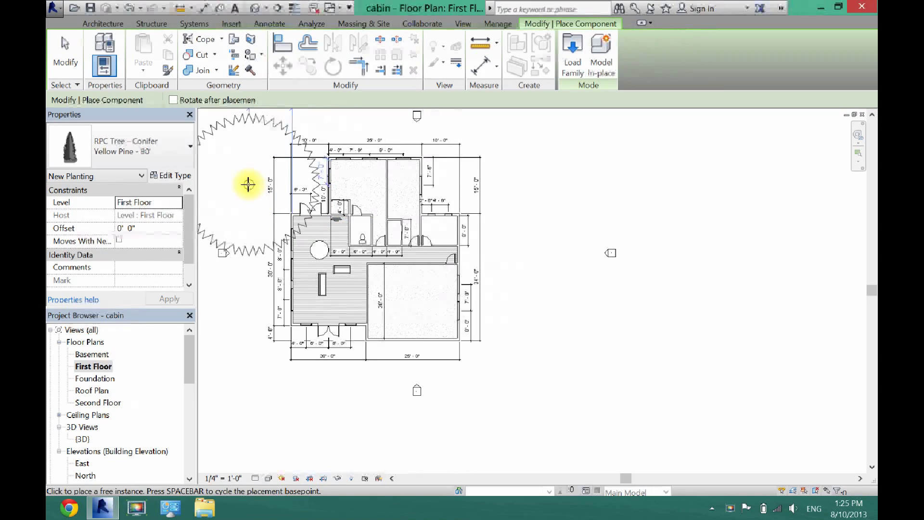
left_click(240, 177)
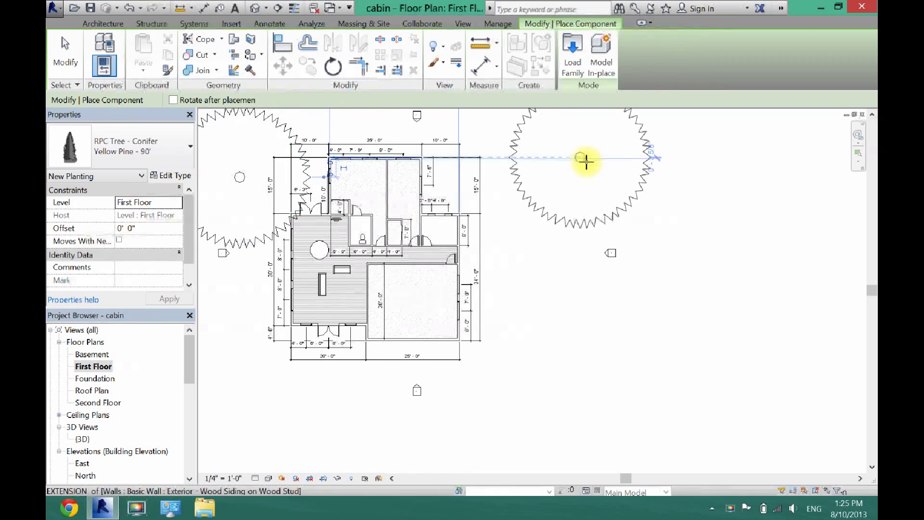
left_click(593, 158)
Nudge the upper-left tree slightly further out from the cabin.
left_click(49, 38)
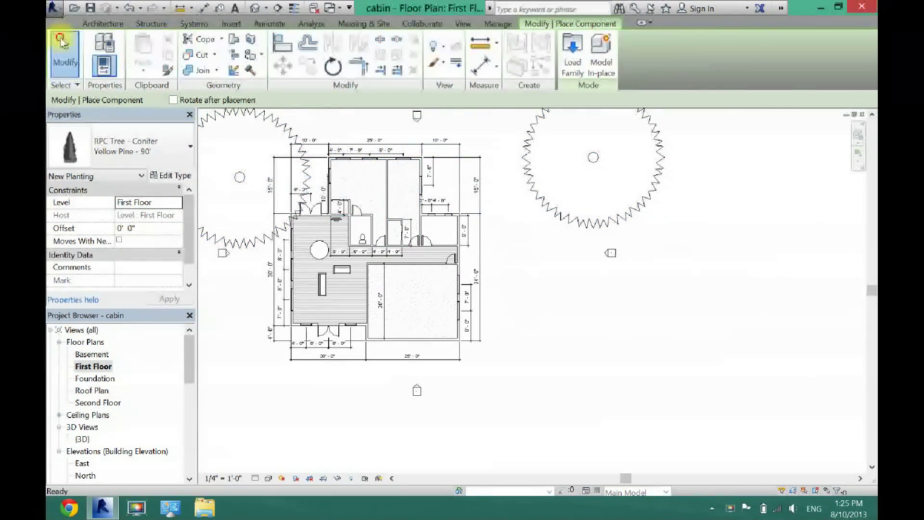
left_click(237, 183)
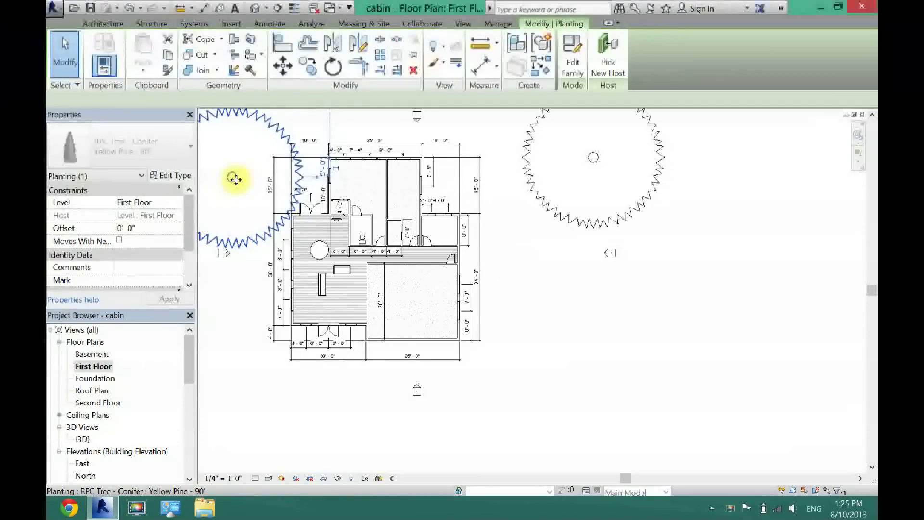
left_click_drag(237, 184, 235, 180)
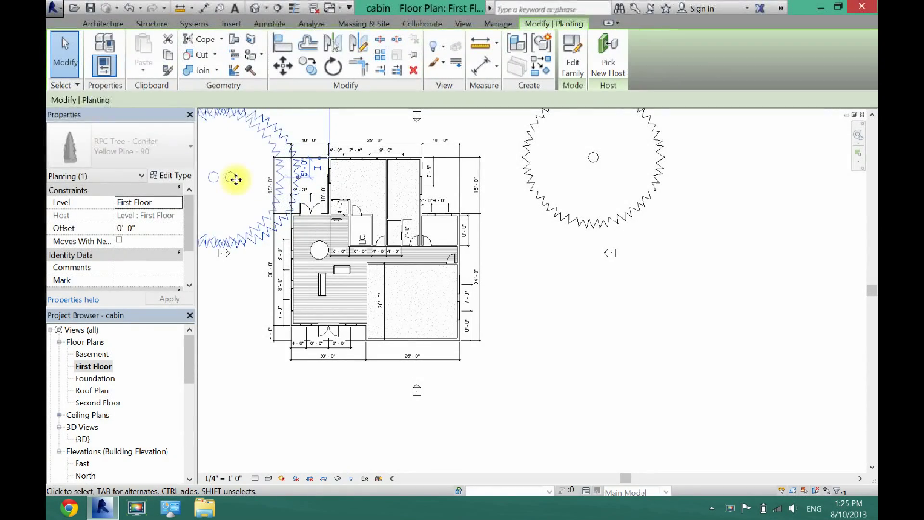
left_click(256, 8)
scroll(515, 253, "down", 5)
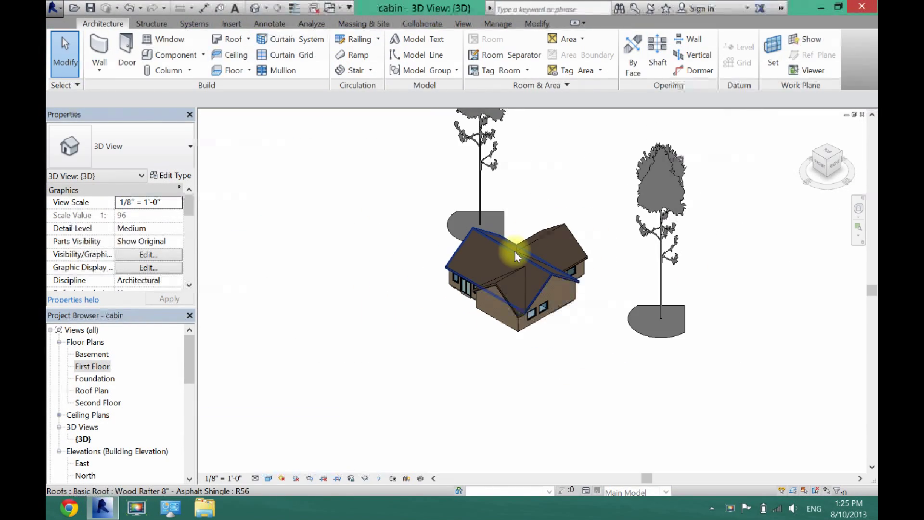
double_click(92, 367)
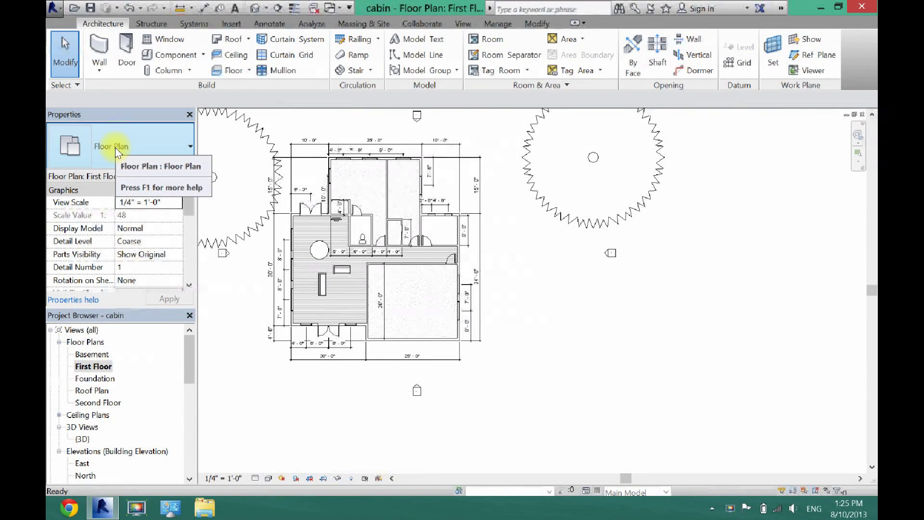
Load the Single-Glass 3 door family from the Doors library folder.
left_click(125, 46)
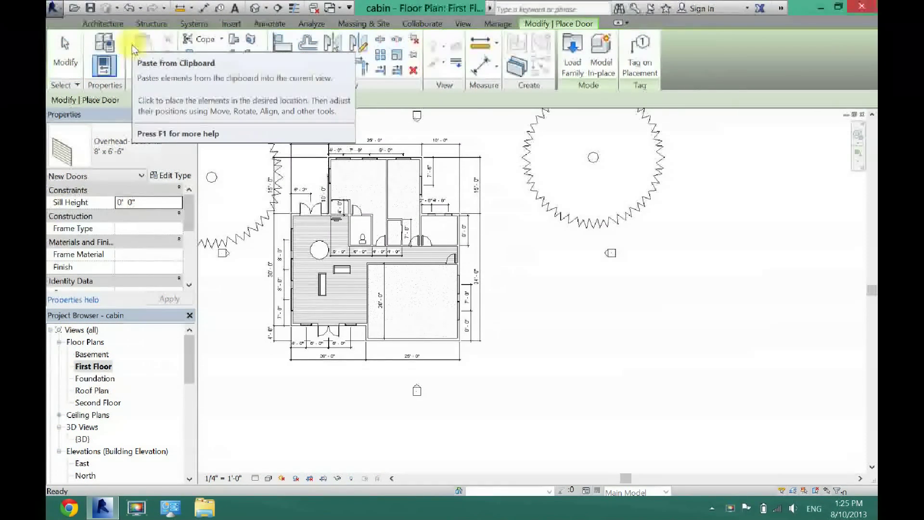
left_click(573, 52)
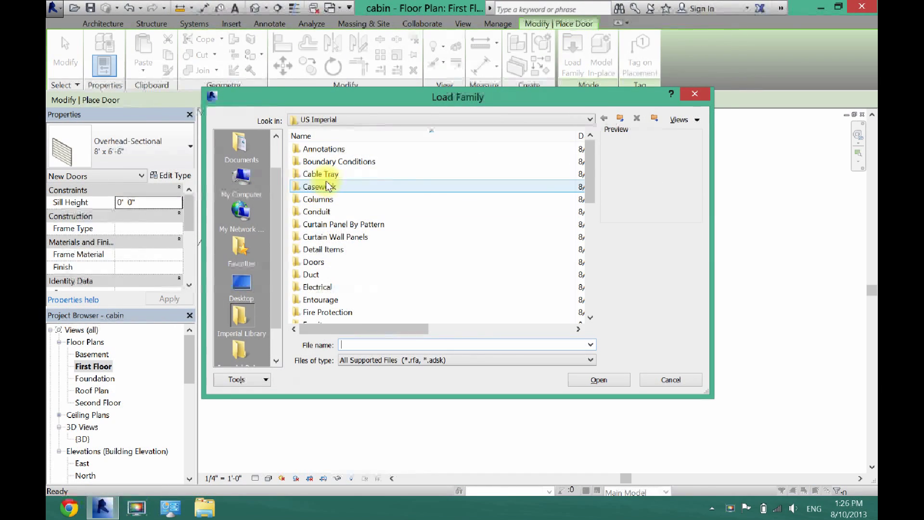
double_click(318, 261)
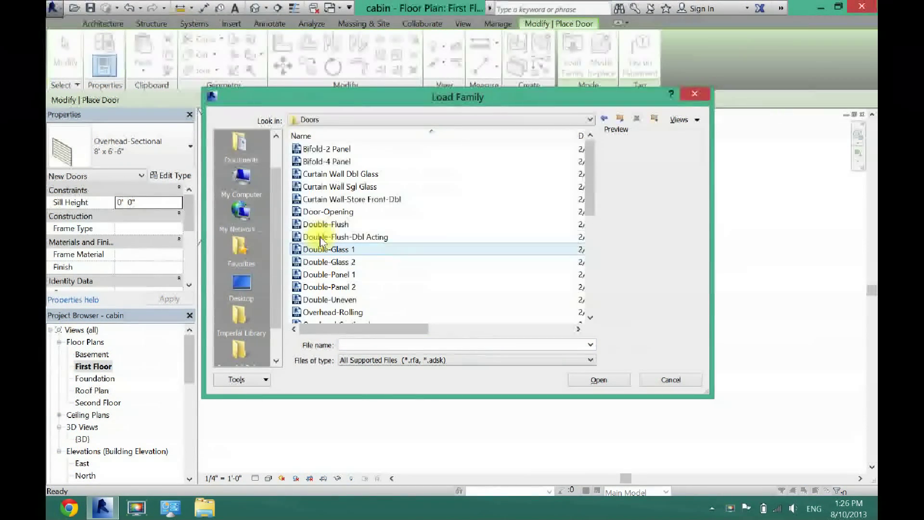
left_click(323, 226)
key("Down")
key("Down")
key("Down")
key("Down")
key("Down")
key("Down")
key("Down")
key("Down")
key("Down")
key("Down")
key("Down")
key("Down")
key("Down")
key("Down")
key("Down")
key("Down")
key("Down")
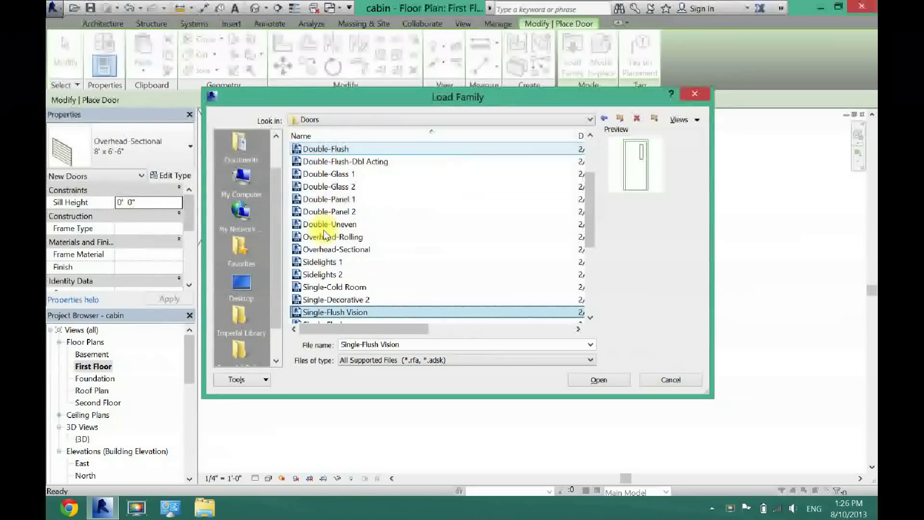
key("Down")
key("Down")
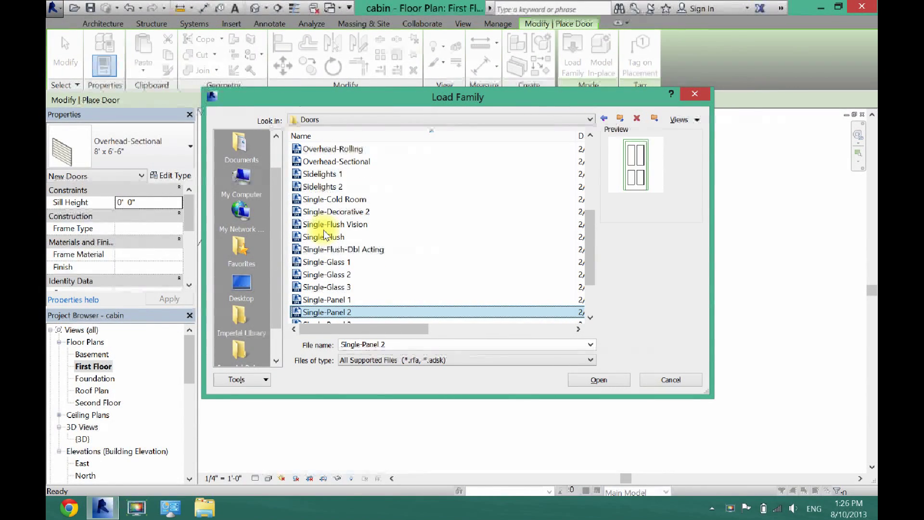
key("Down")
key("Down")
key("Down")
key("Down")
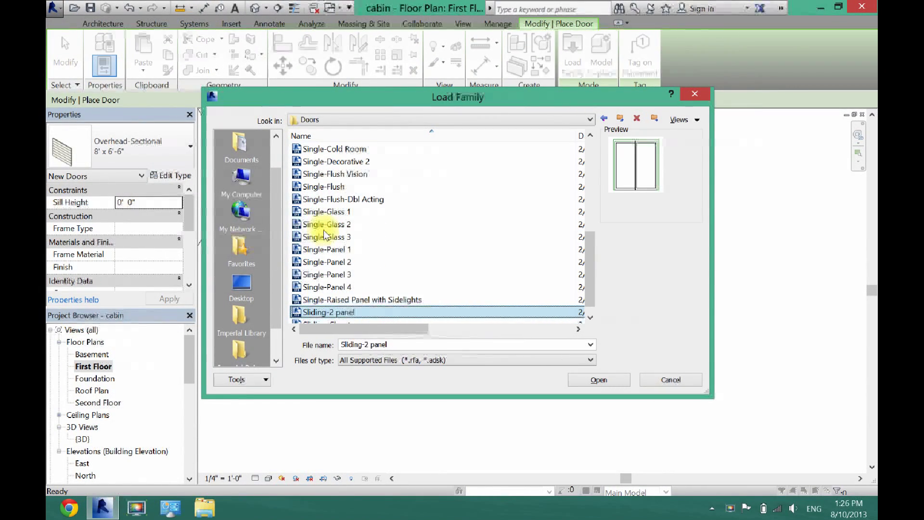
key("Up")
key("Down")
key("Down")
key("Up")
key("Up")
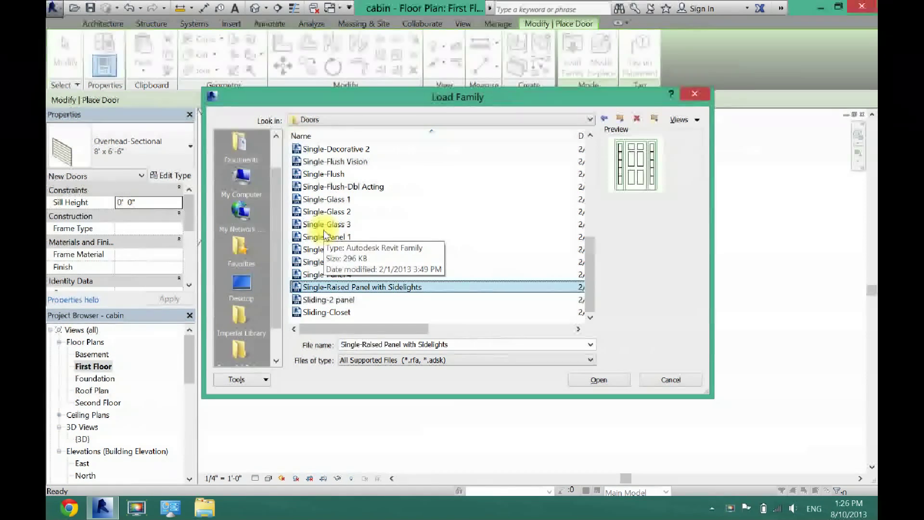
key("Up")
key("Up")
key("Up")
key("Up")
key("Up")
key("Up")
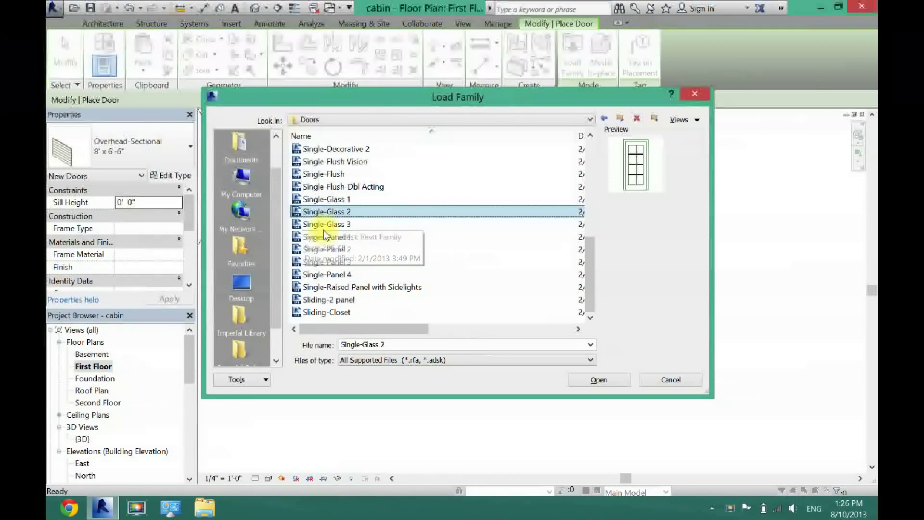
key("Down")
left_click(599, 379)
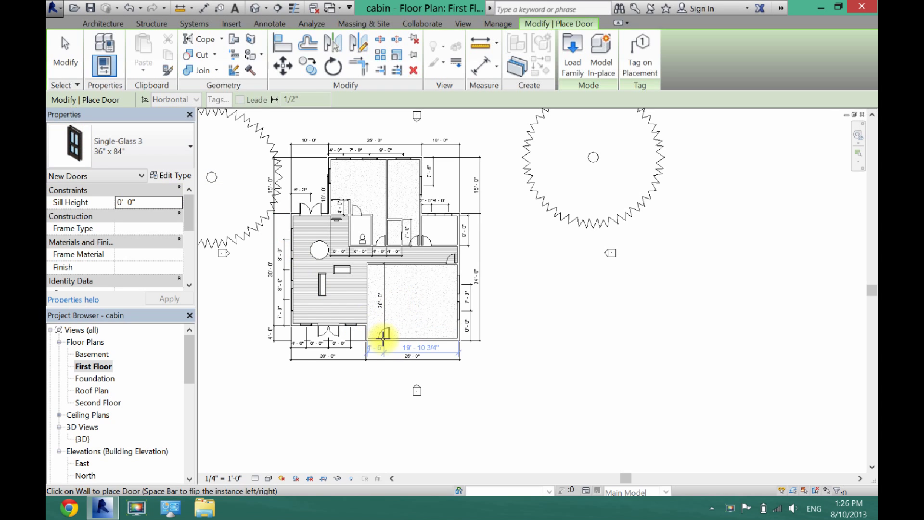
Place the 36" x 84" glass door in the bottom wall and check it in 3D.
scroll(384, 337, "up", 5)
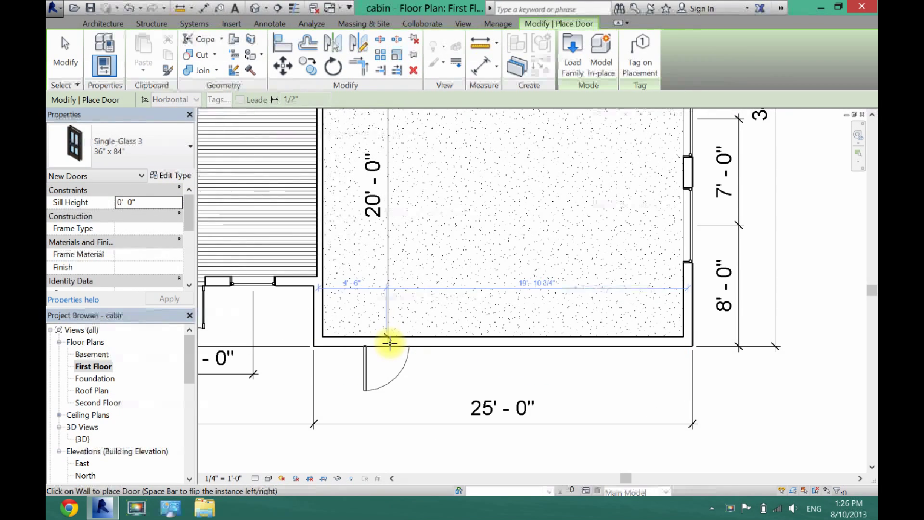
left_click(390, 342)
left_click(257, 8)
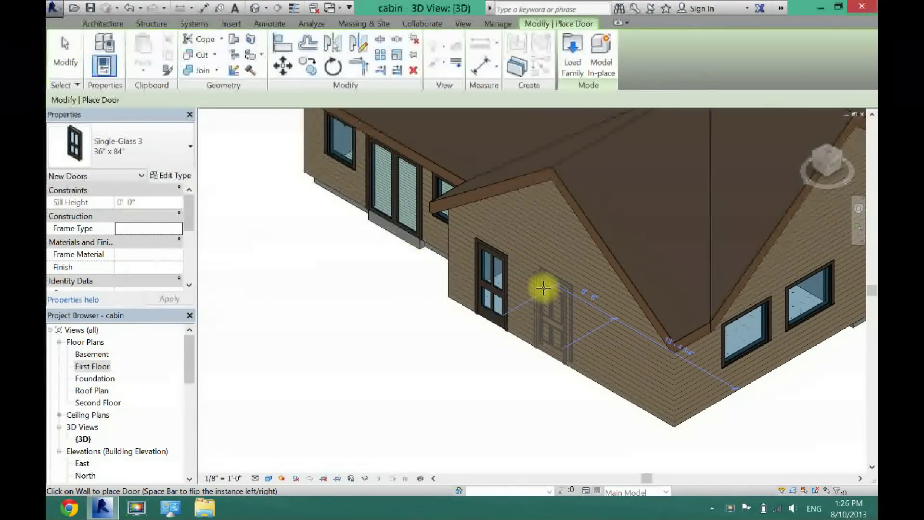
left_click(64, 57)
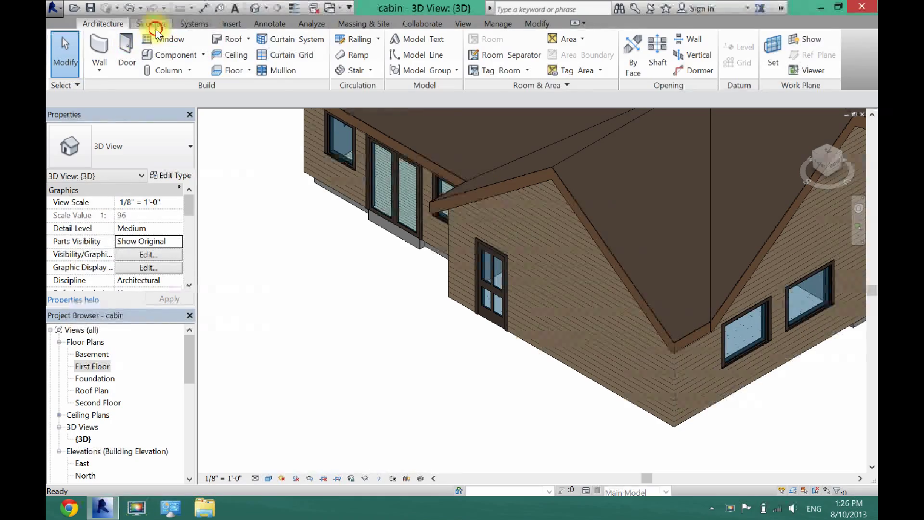
Browse the Windows family folder to the Round with Trim window.
left_click(152, 22)
left_click(103, 23)
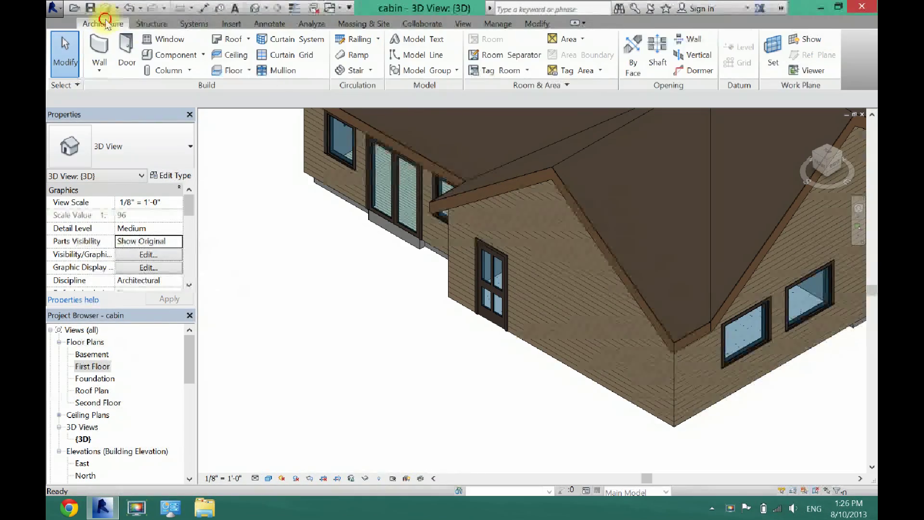
left_click(164, 41)
left_click(572, 58)
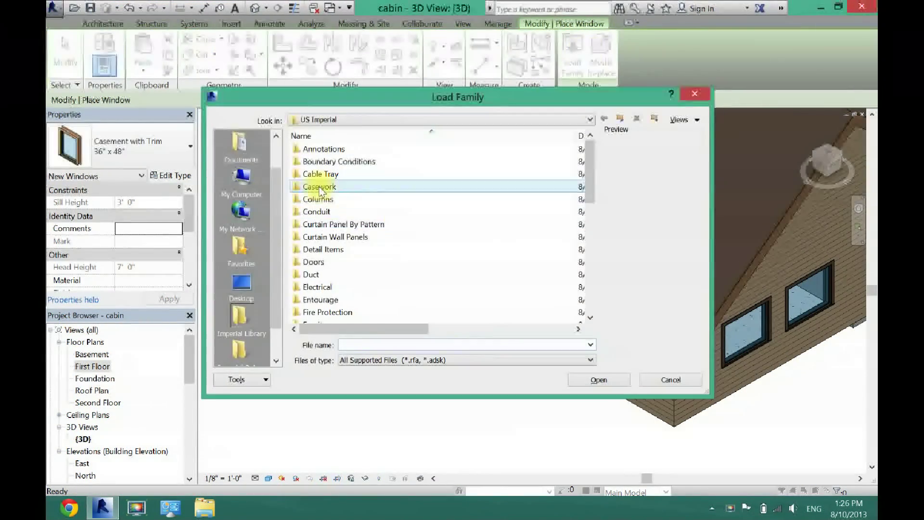
left_click_drag(592, 150, 593, 316)
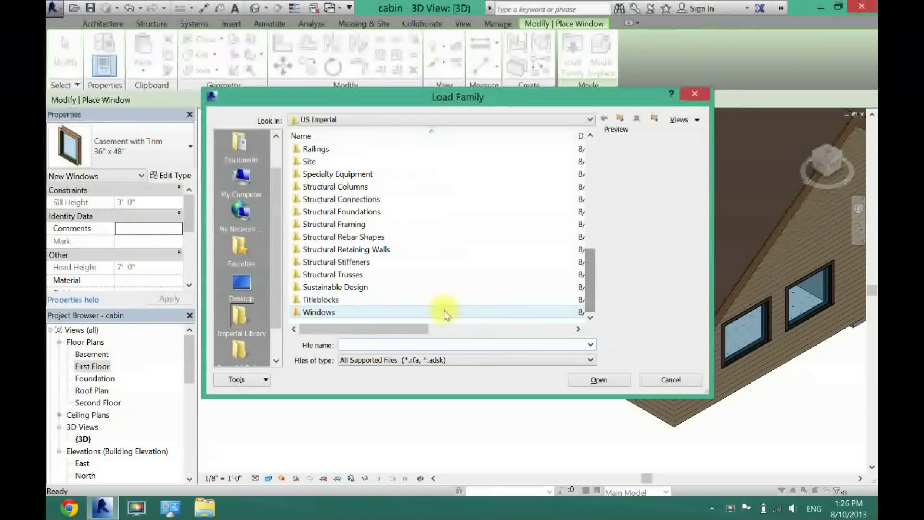
double_click(413, 310)
left_click(334, 162)
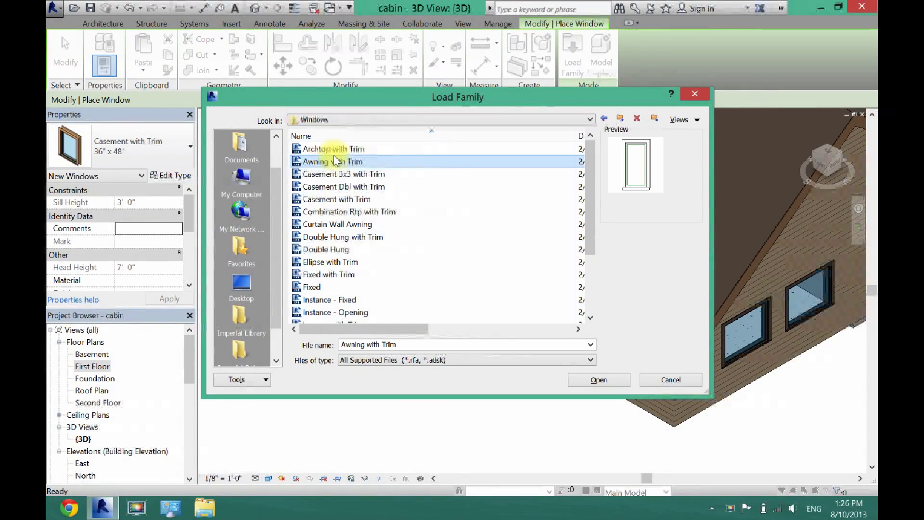
key("Down")
key("Down")
key("Down")
key("Down")
key("Down")
key("Down")
key("Down")
key("Down")
key("Down")
key("Down")
key("Down")
key("Down")
key("Down")
key("Down")
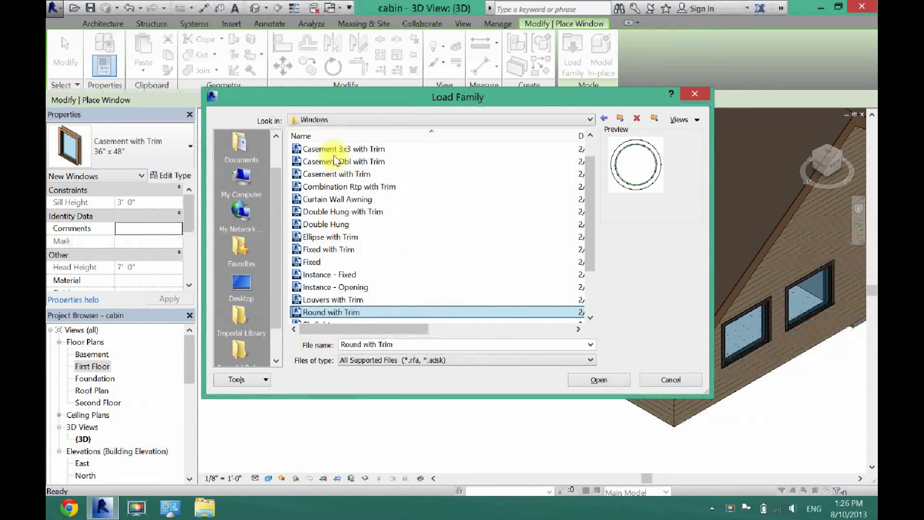
key("Down")
key("Down")
key("Down")
key("Down")
key("Down")
key("Up")
key("Up")
key("Up")
key("Up")
key("Up")
key("Up")
key("Down")
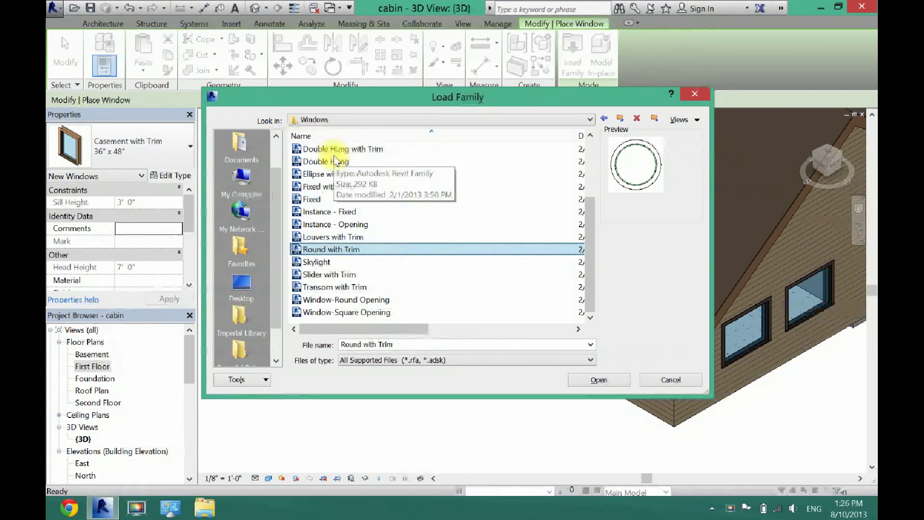
Load Round with Trim and place the 48" Diameter window in the gable wall.
left_click(599, 380)
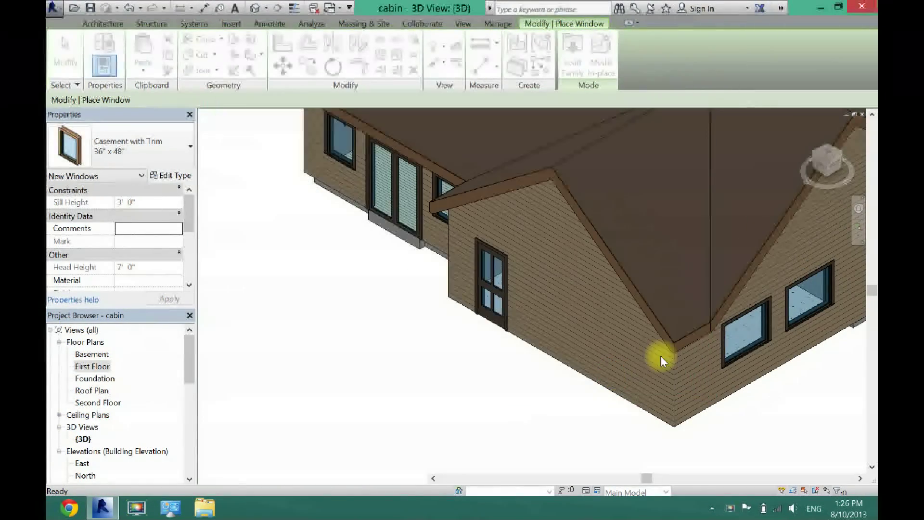
left_click(577, 279)
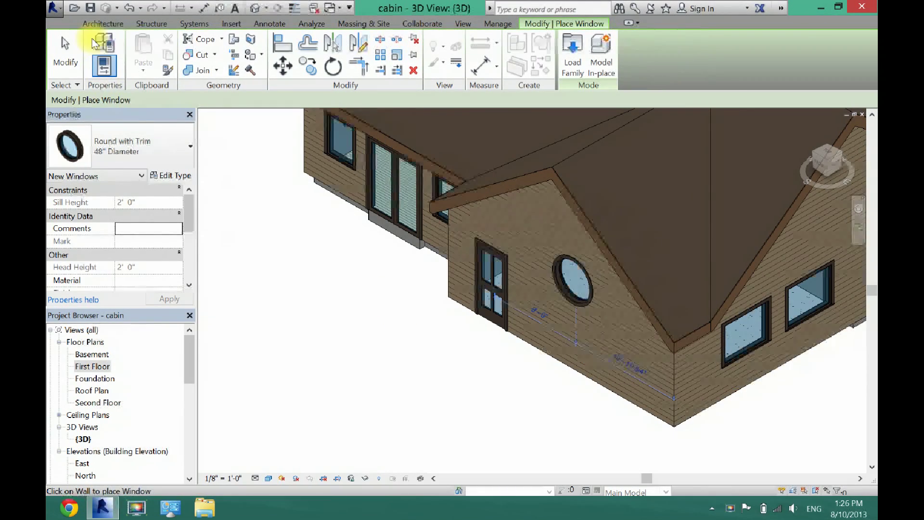
left_click(64, 53)
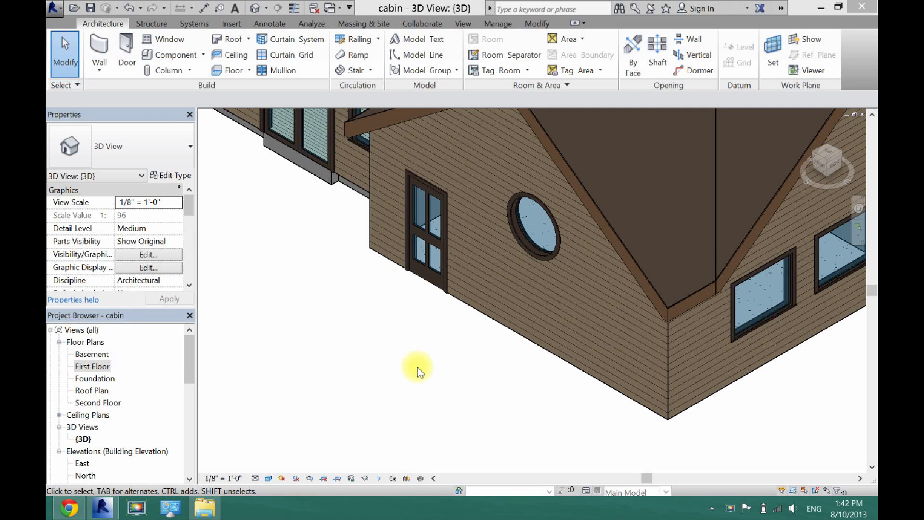
Open RevitCity's Downloads section and search for 'chair'.
left_click(79, 511)
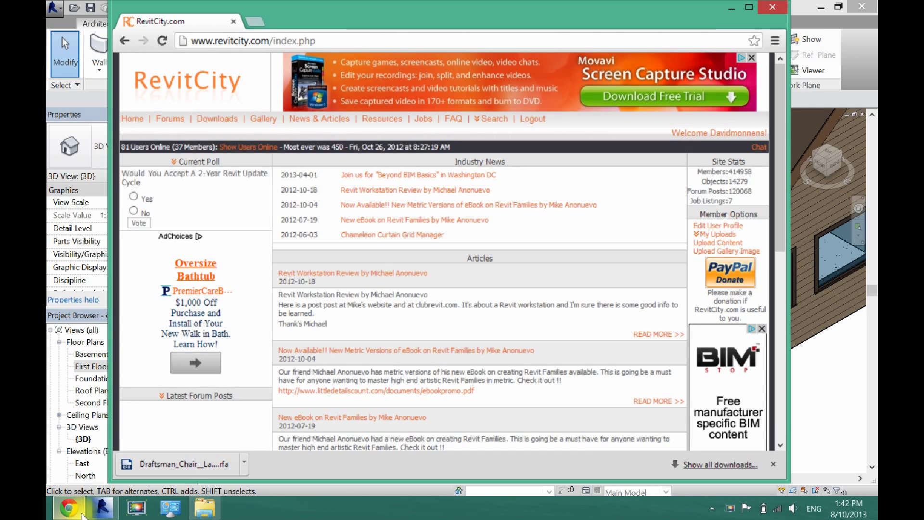
left_click(218, 119)
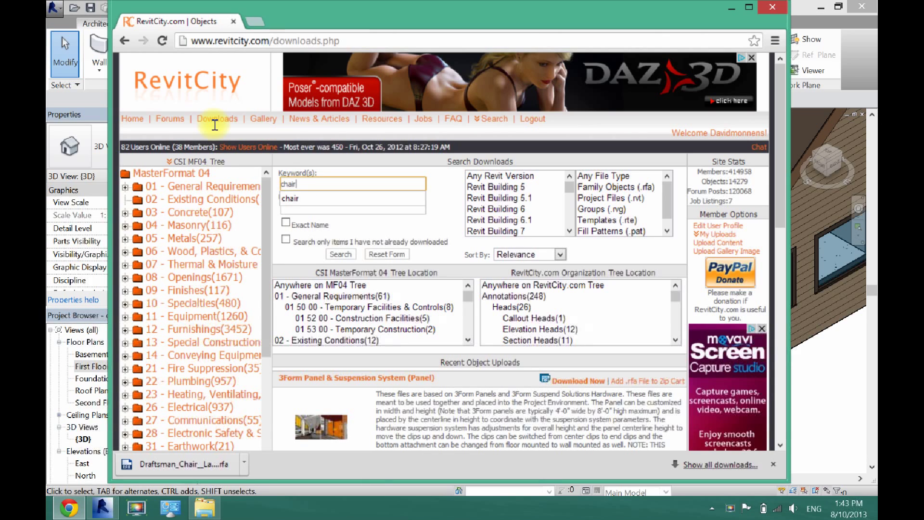
key("Return")
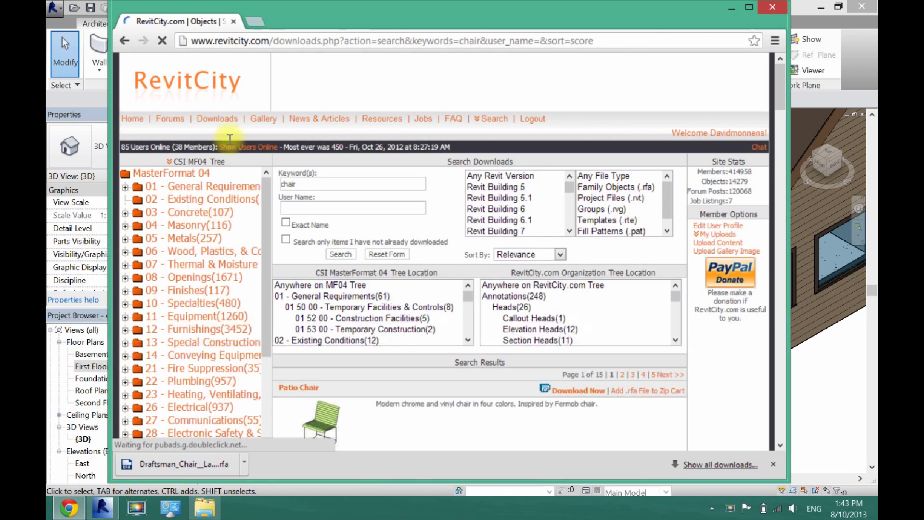
Download the Chair - Eames - LCW plywood lounge chair family from the results.
left_click_drag(781, 92, 784, 160)
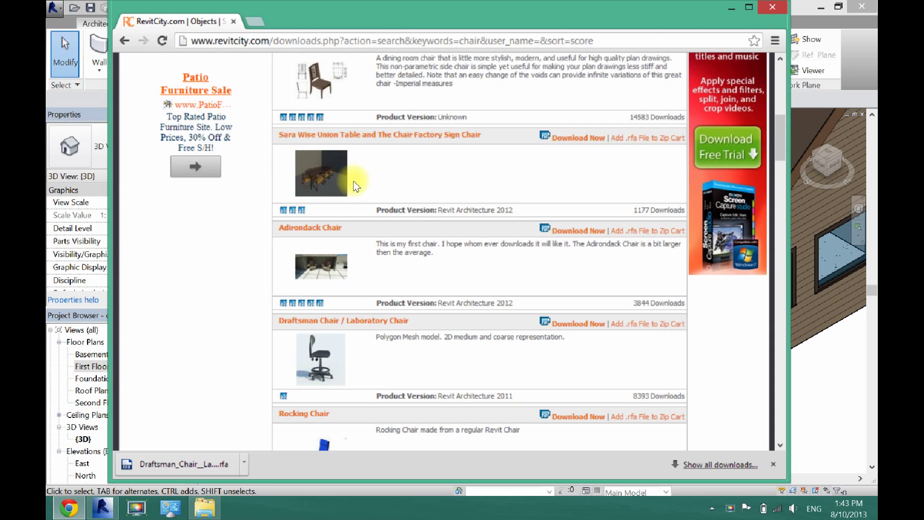
left_click(780, 446)
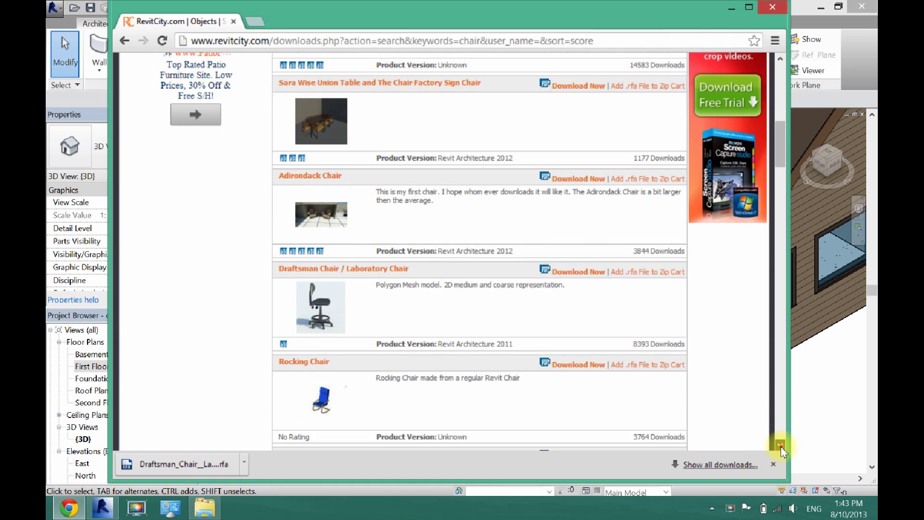
left_click(780, 447)
scroll(781, 447, "down", 5)
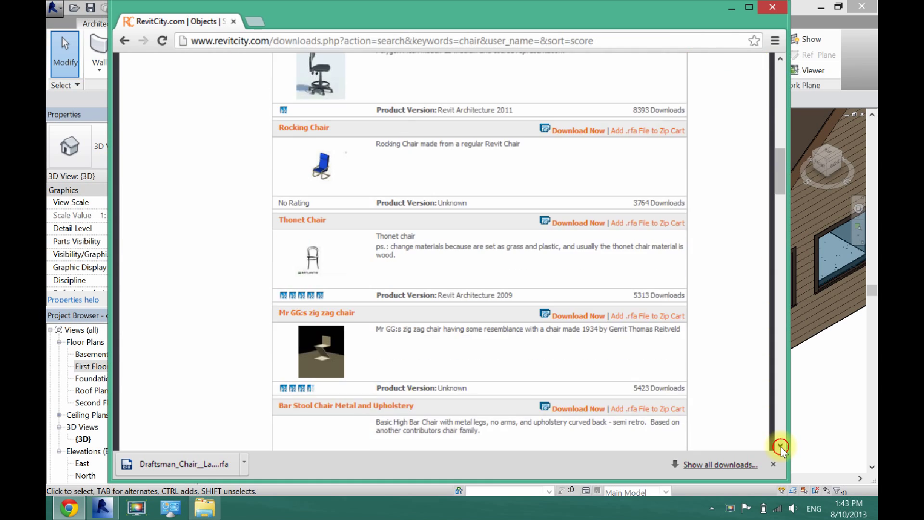
left_click(786, 446)
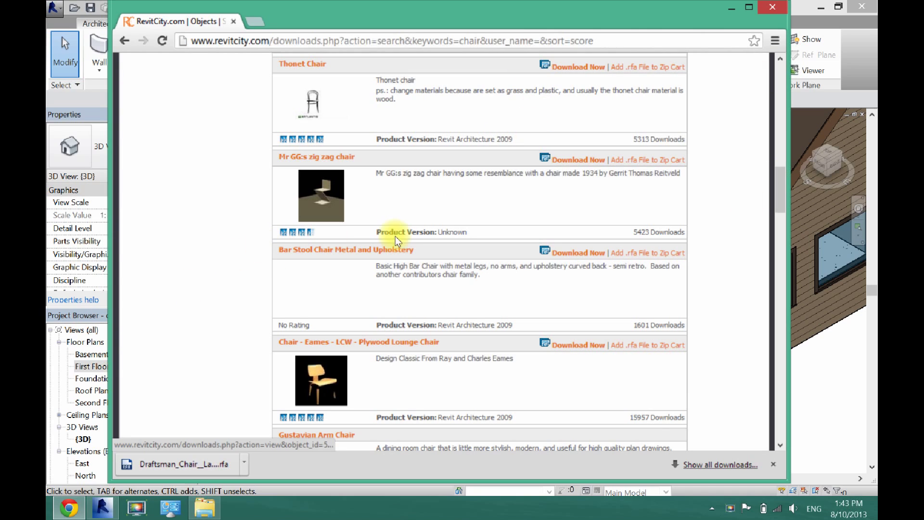
right_click(571, 353)
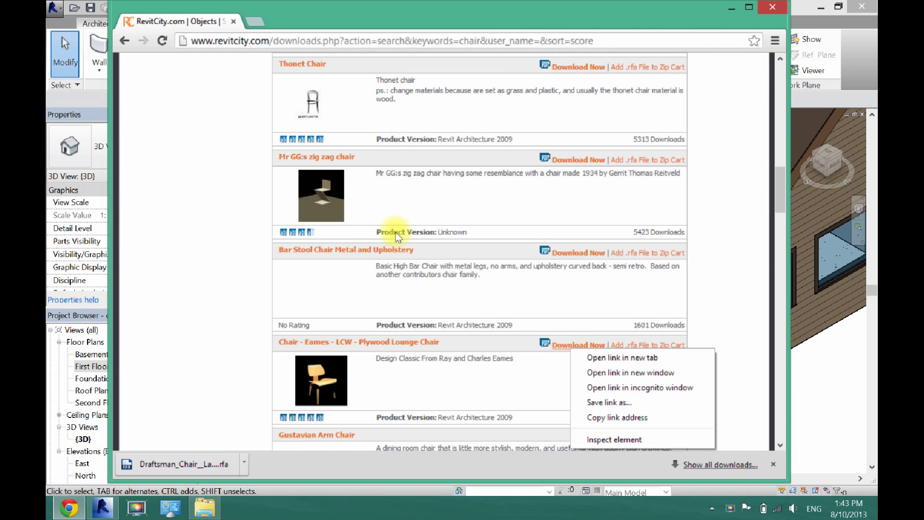
left_click(571, 353)
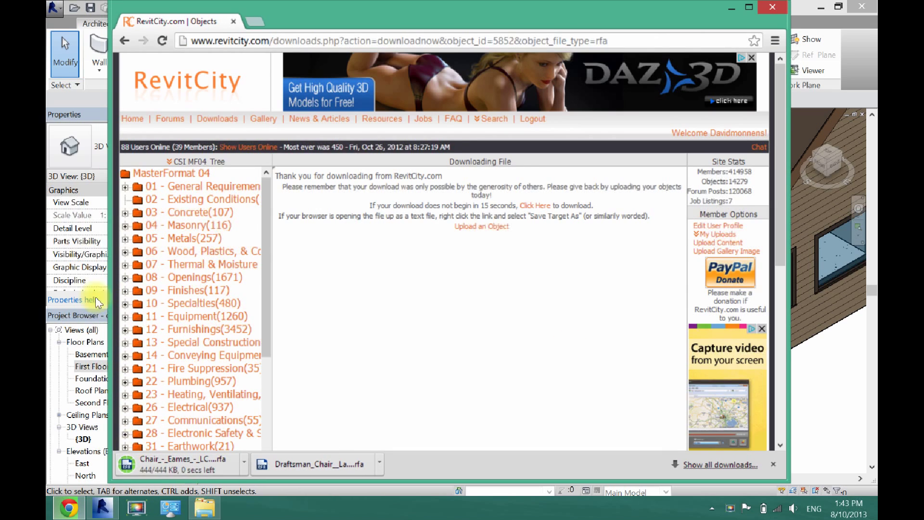
Load the downloaded Eames LCW chair family from the Downloads folder into Revit.
left_click(57, 358)
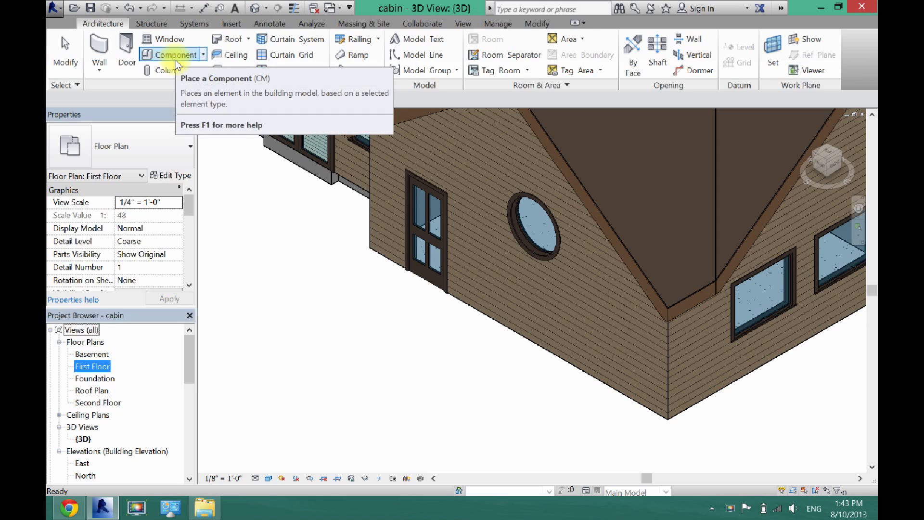
left_click(176, 54)
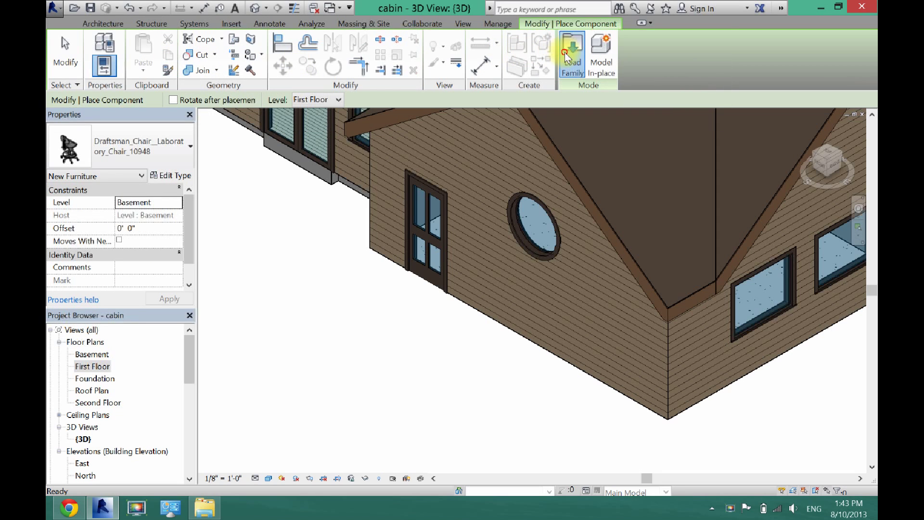
left_click(573, 54)
left_click(251, 284)
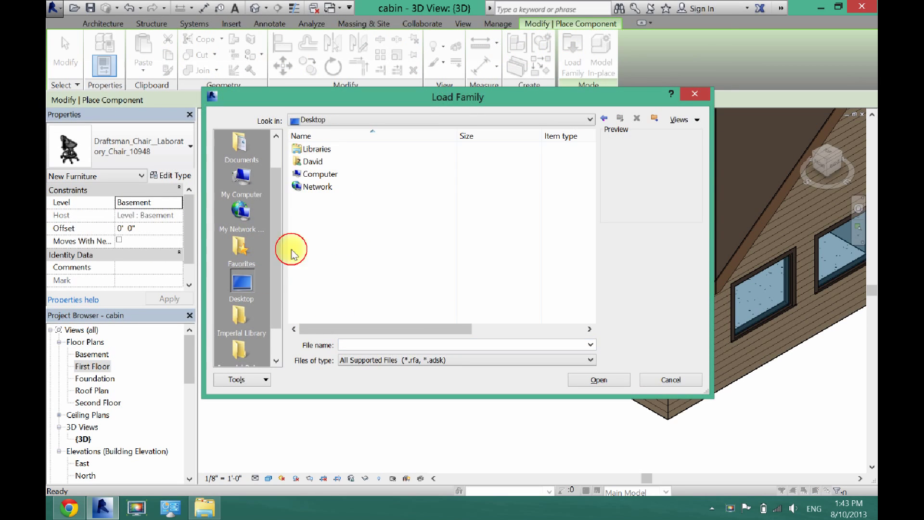
double_click(312, 162)
double_click(318, 174)
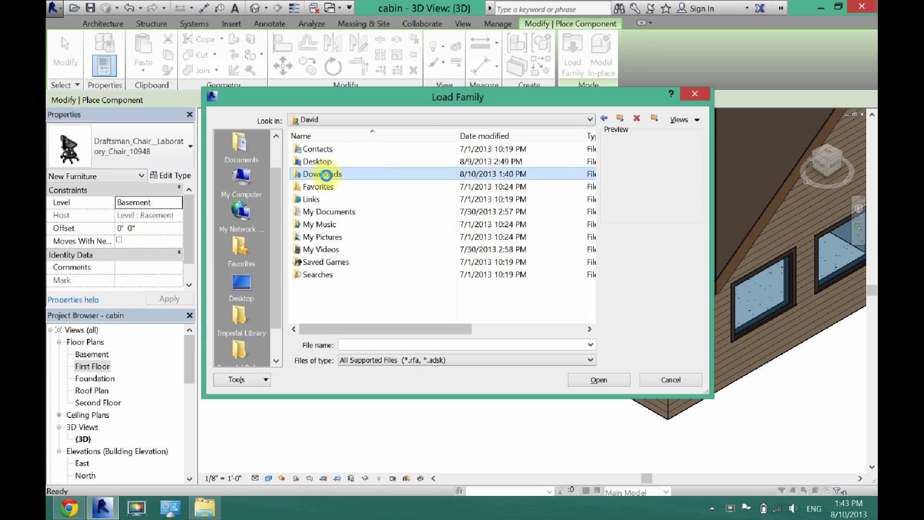
left_click(324, 149)
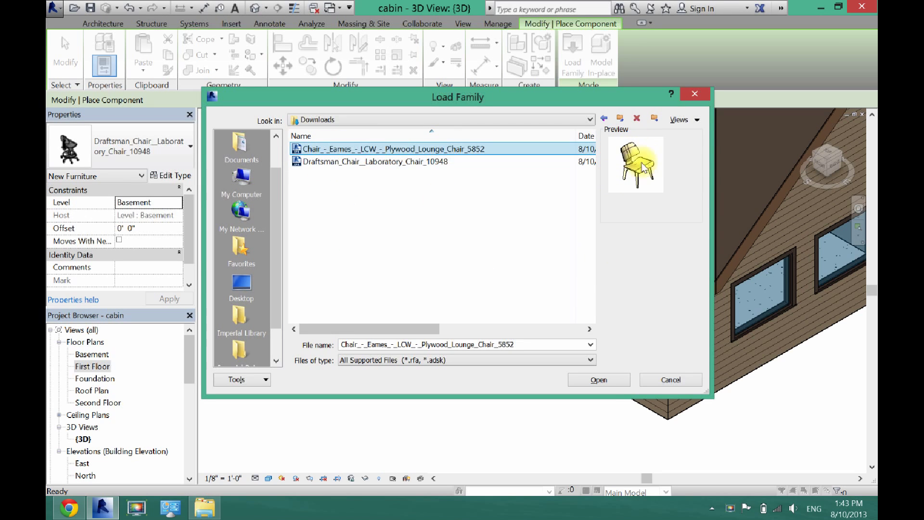
left_click(599, 379)
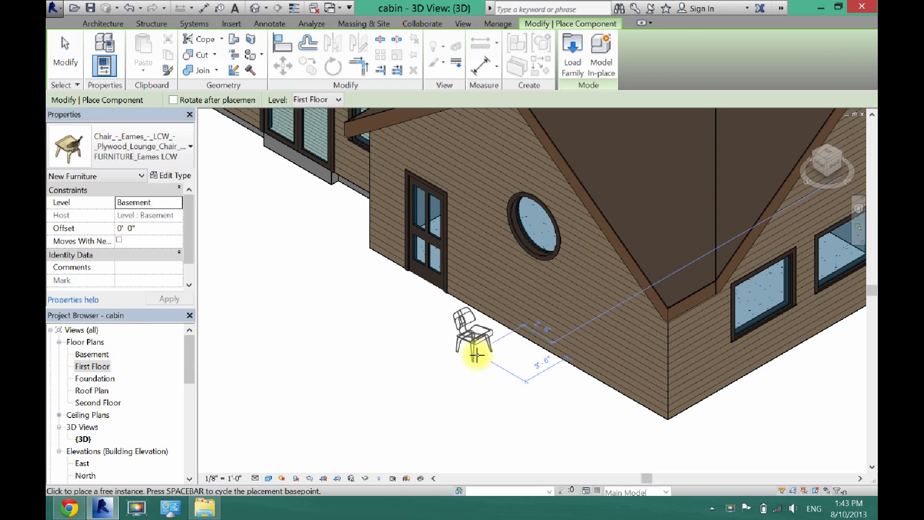
Place the Eames chair outside the cabin wall below the round window.
left_click(478, 354)
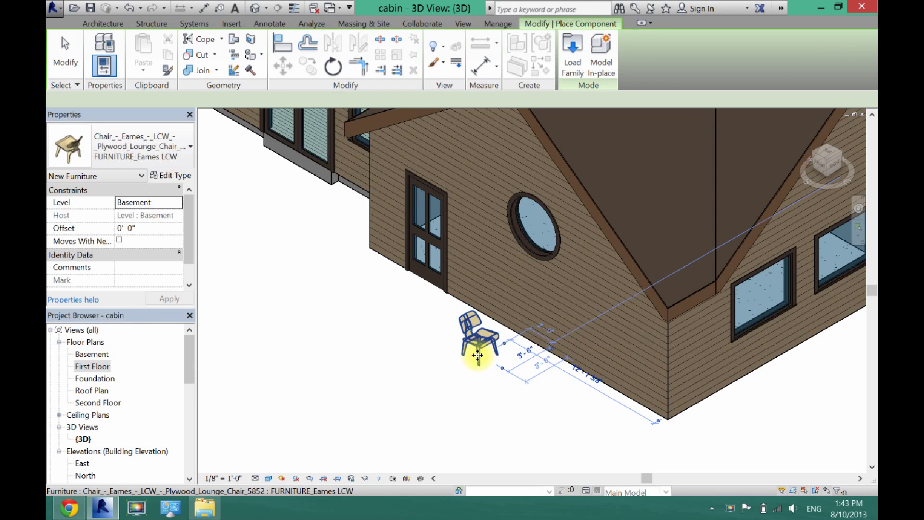
left_click(75, 61)
scroll(470, 333, "up", 2)
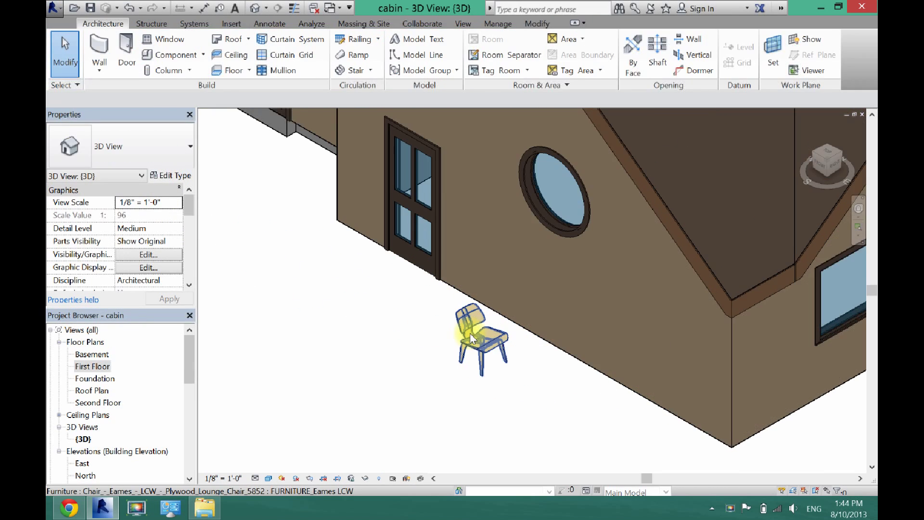
scroll(470, 334, "up", 1)
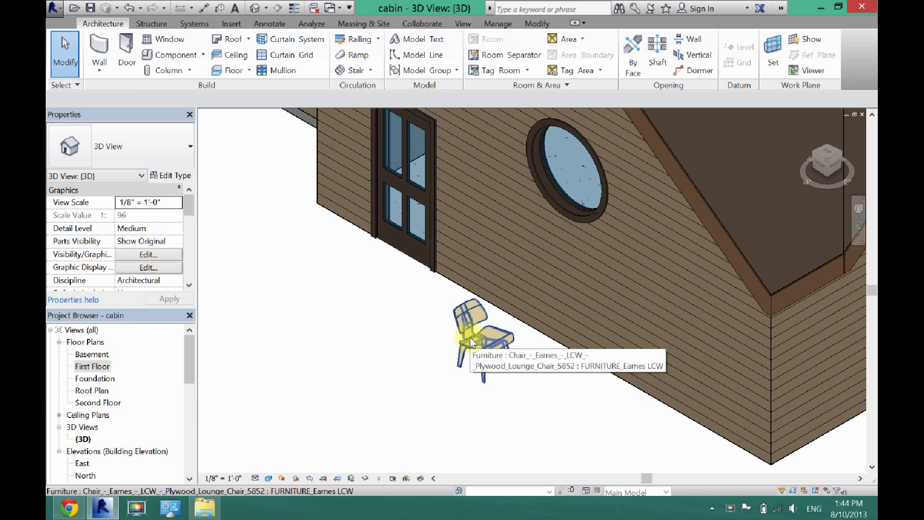